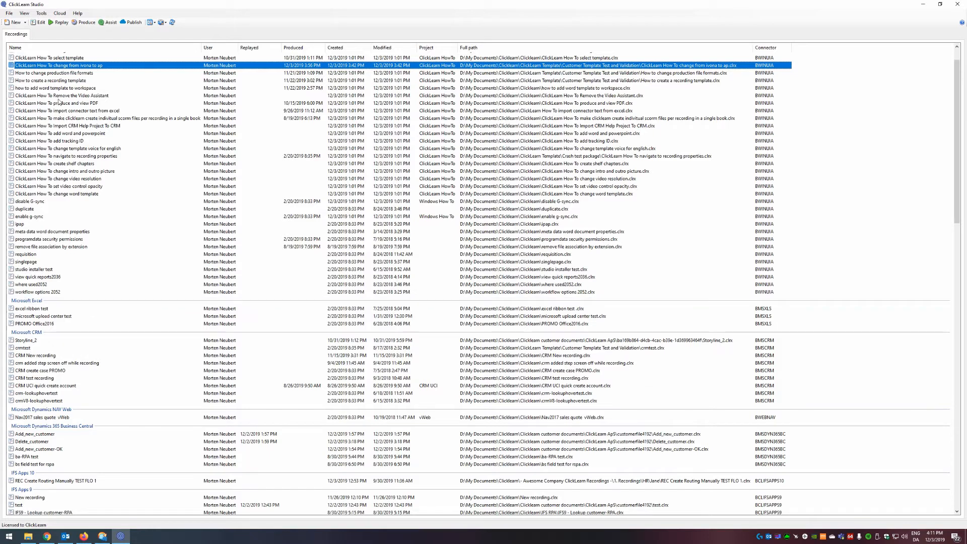
Open the recording template for editing from the preferences and select the NEWRECORDINGSTEPS entry under Process instruction
left_click(41, 14)
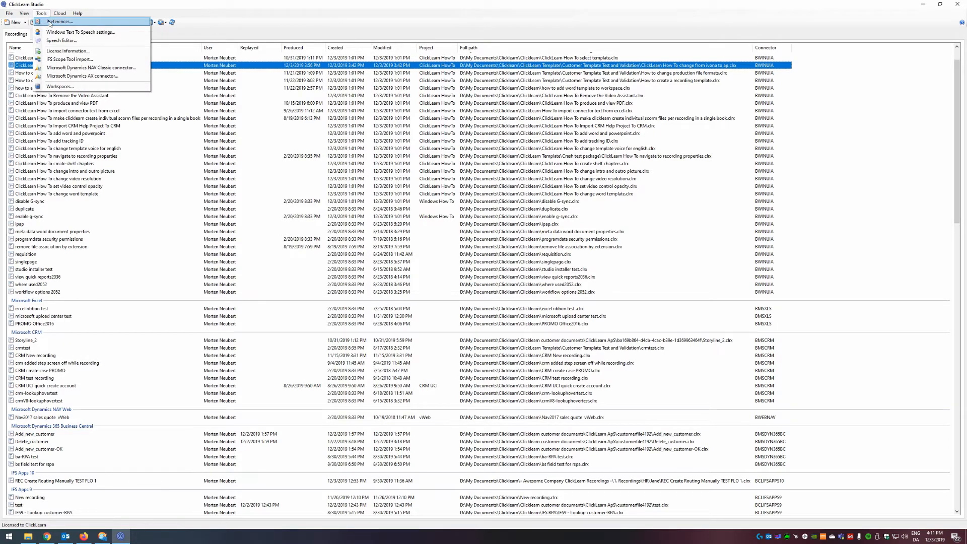
left_click(47, 22)
left_click(93, 77)
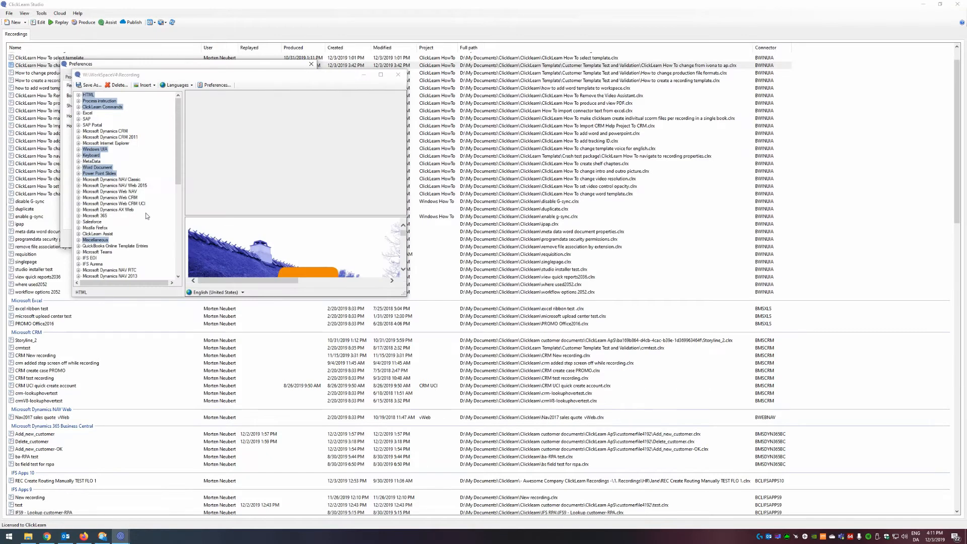
left_click(79, 100)
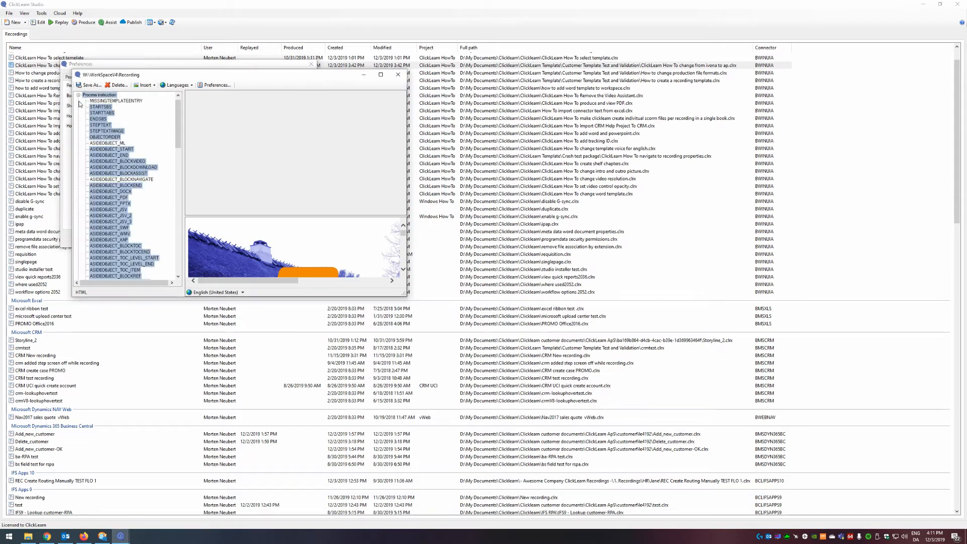
scroll(130, 217, "down", 5)
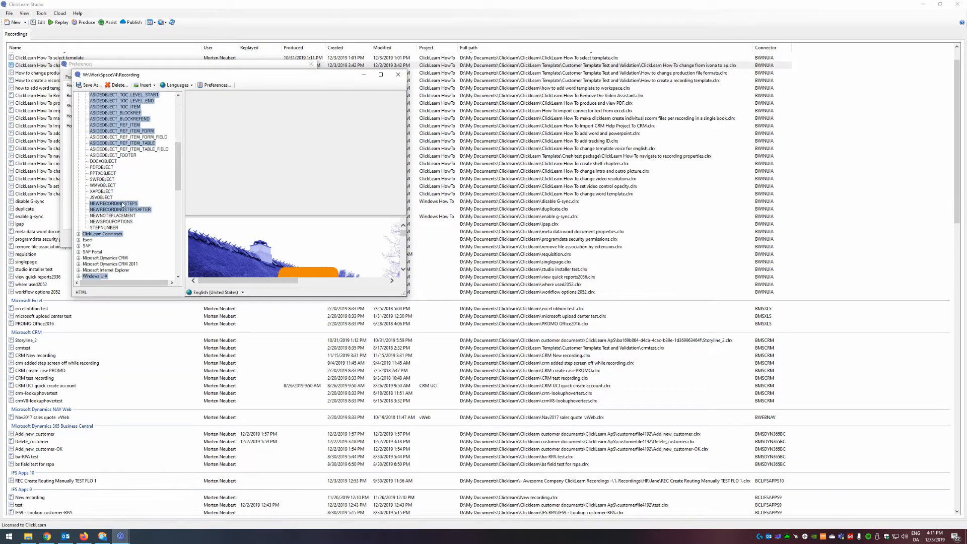
left_click(114, 203)
left_click_drag(272, 77, 356, 131)
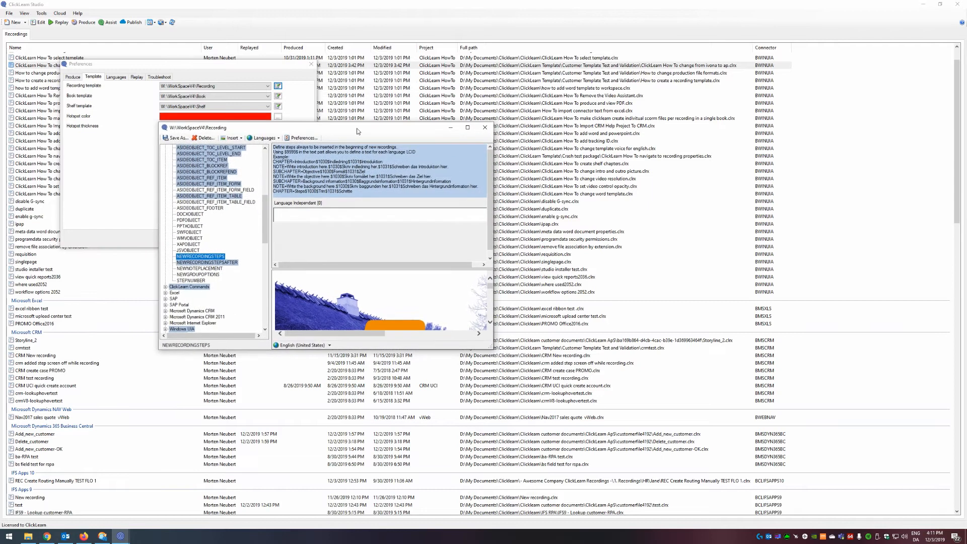
Copy all example CHAPTER, NOTE and SUBCHAPTER lines from the NEWRECORDINGSTEPS description into its language-independent text
left_click_drag(274, 161, 434, 177)
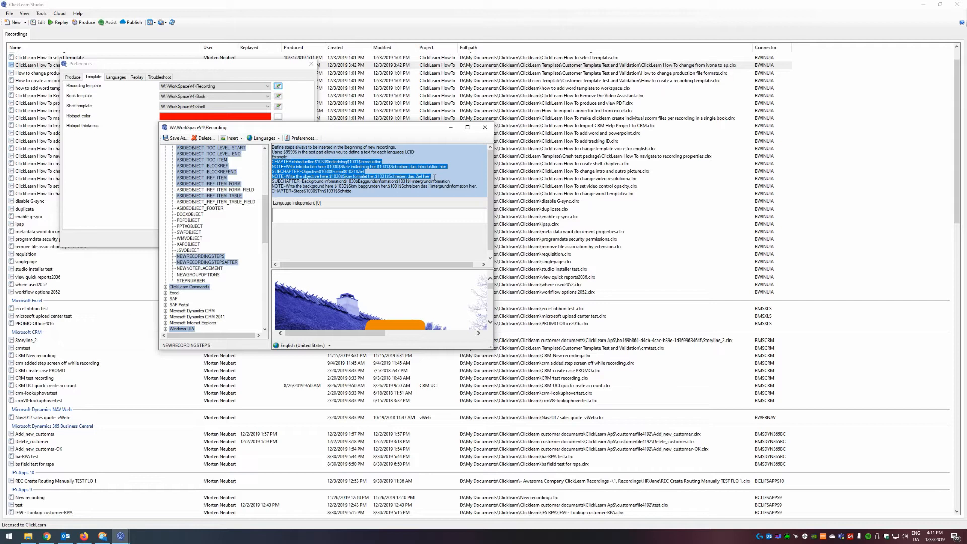
left_click_drag(434, 177, 424, 191)
key("ctrl+c")
right_click(381, 191)
left_click(375, 207)
left_click(366, 210)
key("ctrl+v")
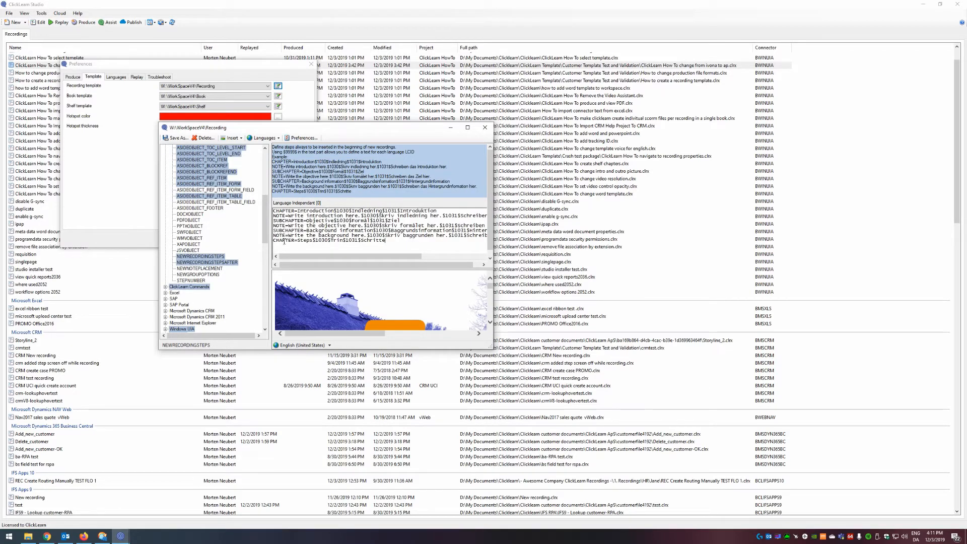
Copy the text "NOTE=Write the background here" into the language-independent text of the NEWRECORDINGSTEPSAFTER entry
mouse_move(364, 235)
left_mouse_down()
mouse_move(273, 231)
mouse_move(364, 235)
left_mouse_up()
key("ctrl+c")
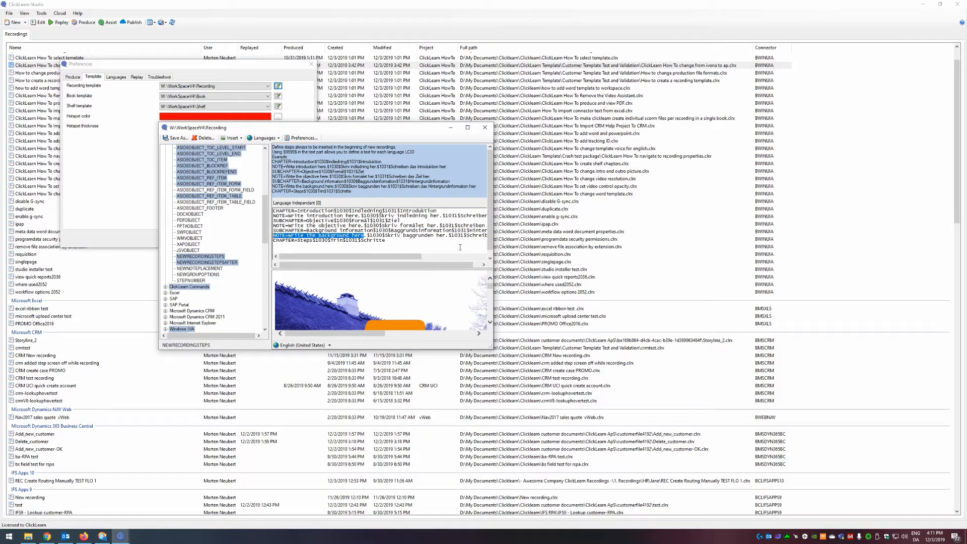
left_click(211, 262)
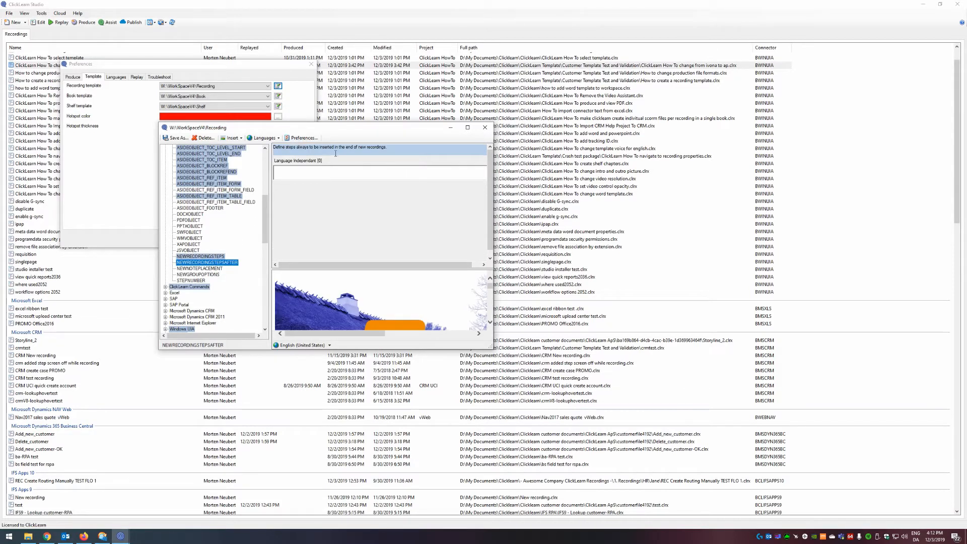
left_click(325, 173)
key("ctrl+v")
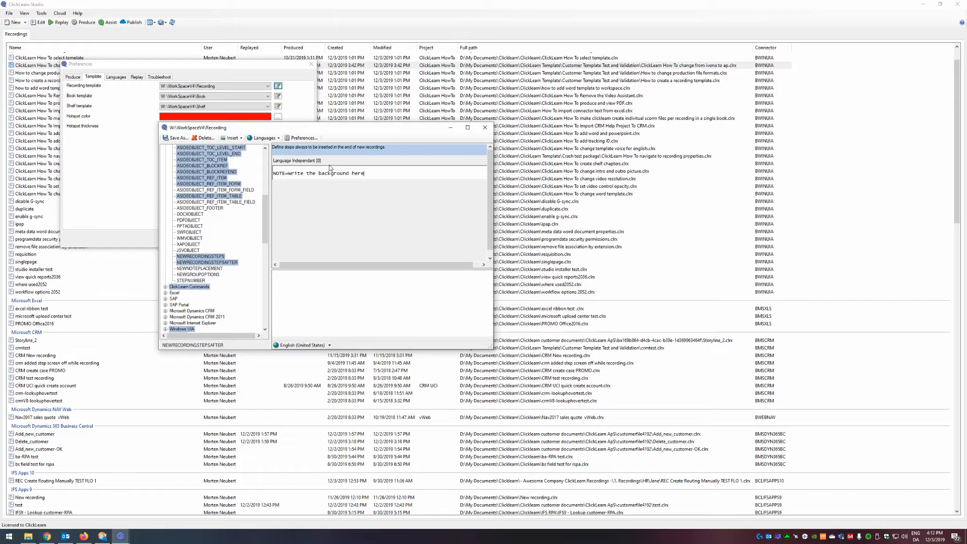
key("Return")
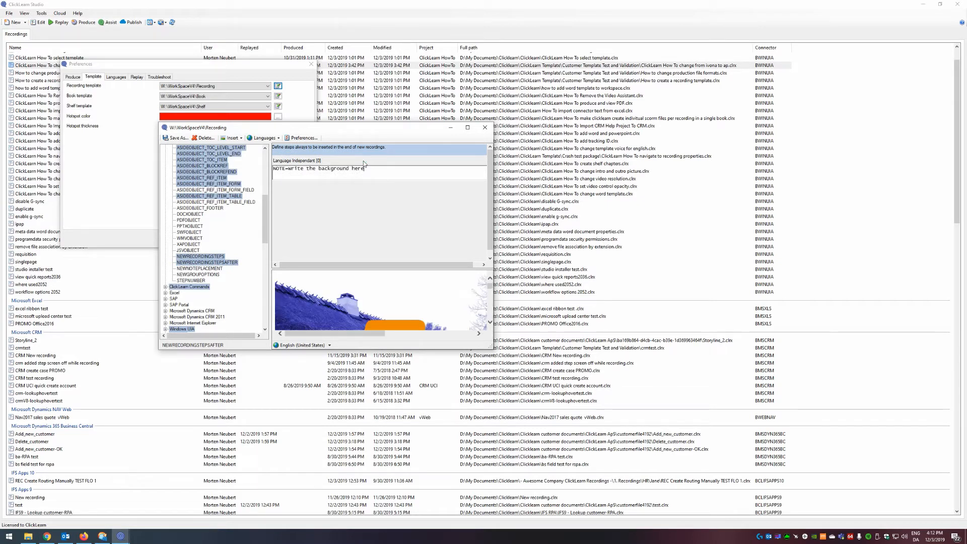
Replace the note's wording in the NEWRECORDINGSTEPSAFTER entry so it reads "NOTE=Thank you for learning!"
key("ctrl+shift+Left")
key("ctrl+shift+Left")
key("ctrl+shift+Left")
key("ctrl+shift+Left")
type("Thank you for learning!")
Close the template editor with the changes saved and leave the preferences
left_click(485, 128)
left_click(479, 289)
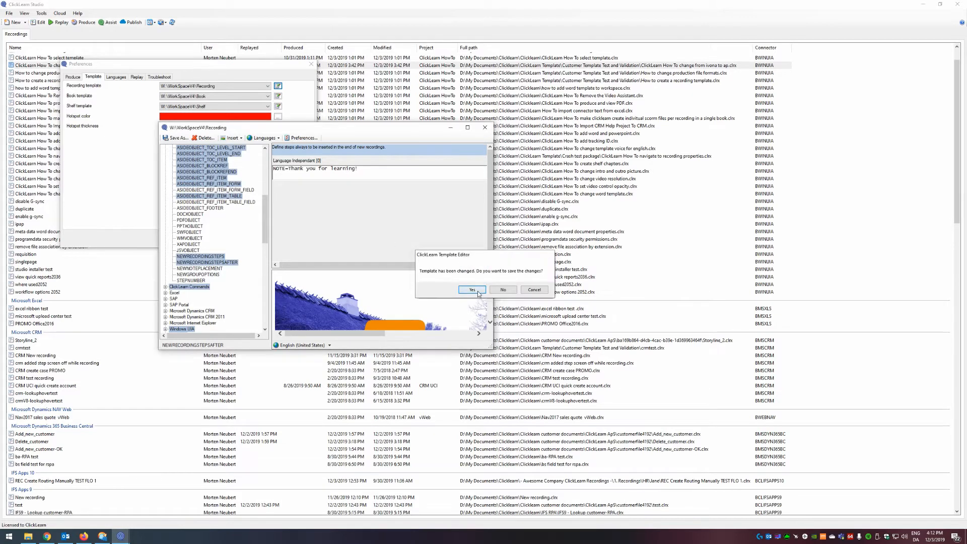
left_click(262, 259)
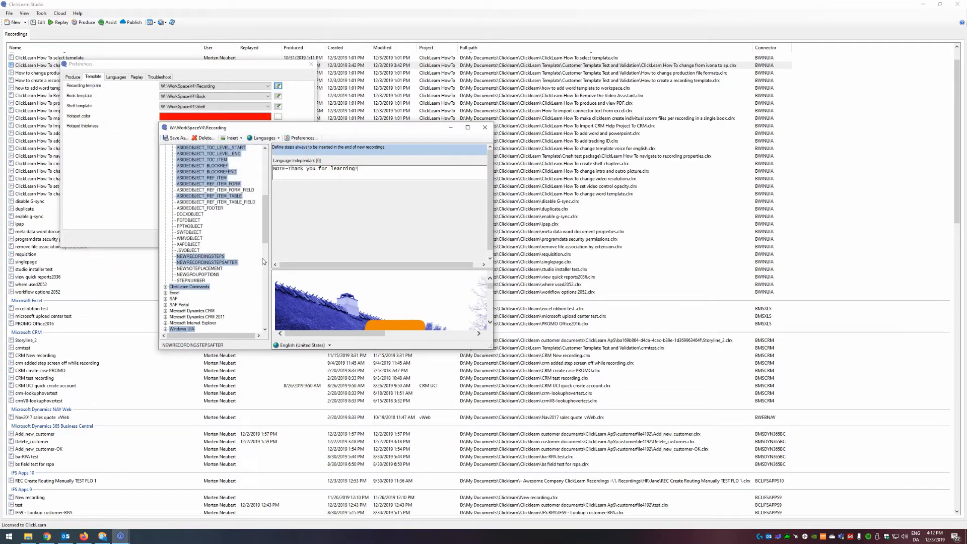
left_click(267, 238)
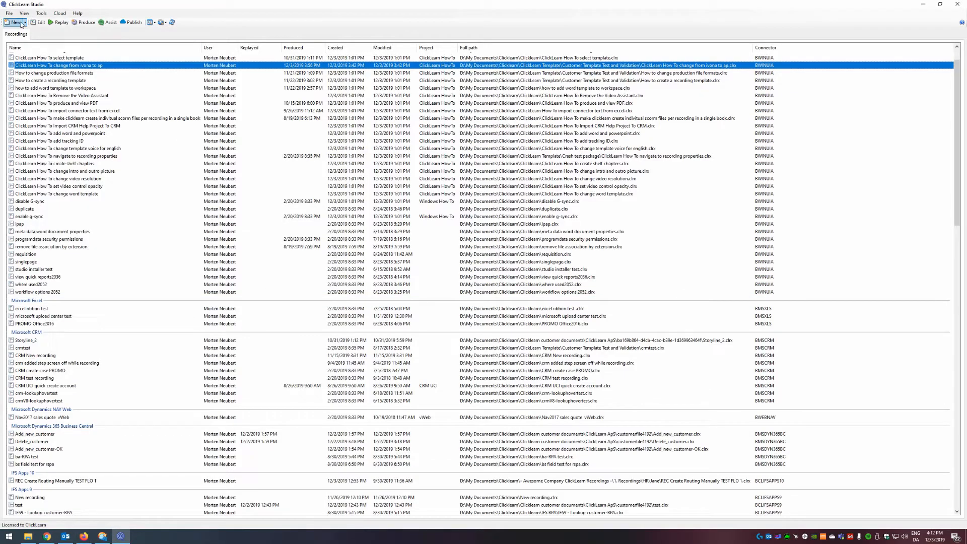
Start a new recording for IFS Apps 10 with English (United States) as the record language
left_click(22, 23)
left_click(23, 36)
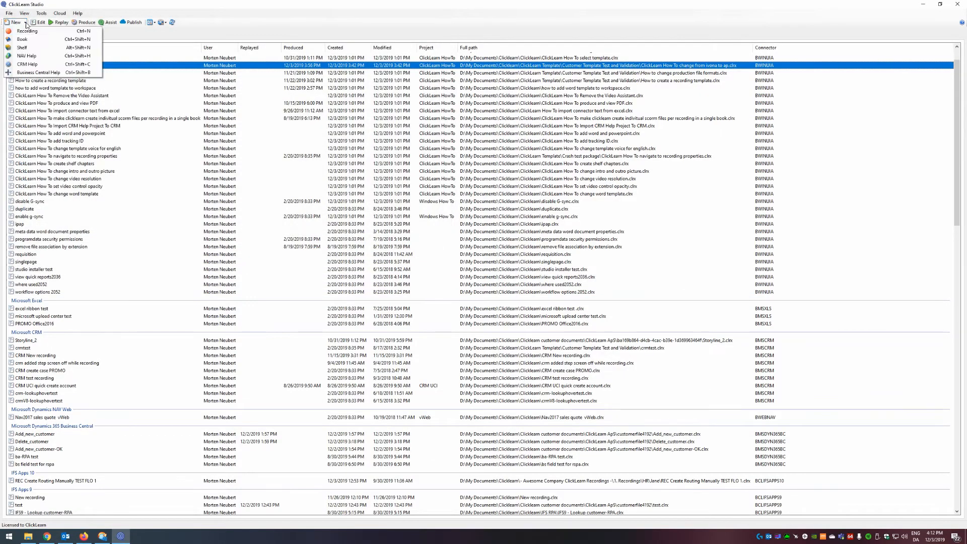
key("Escape")
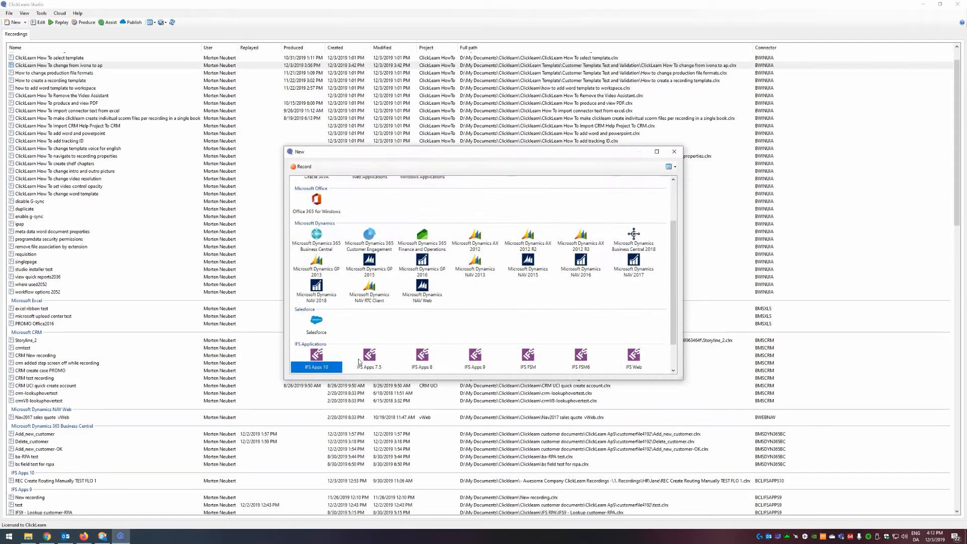
left_click(308, 168)
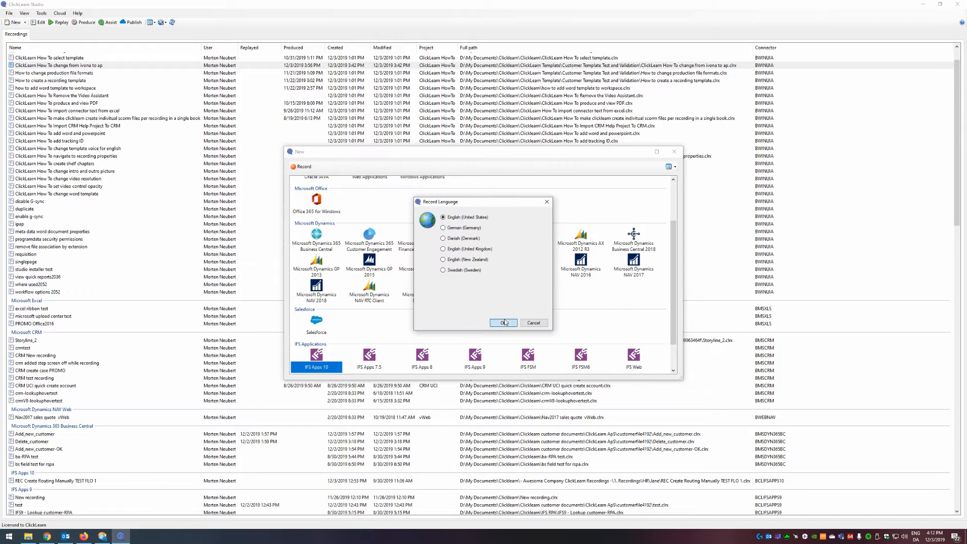
left_click(503, 320)
left_click(509, 314)
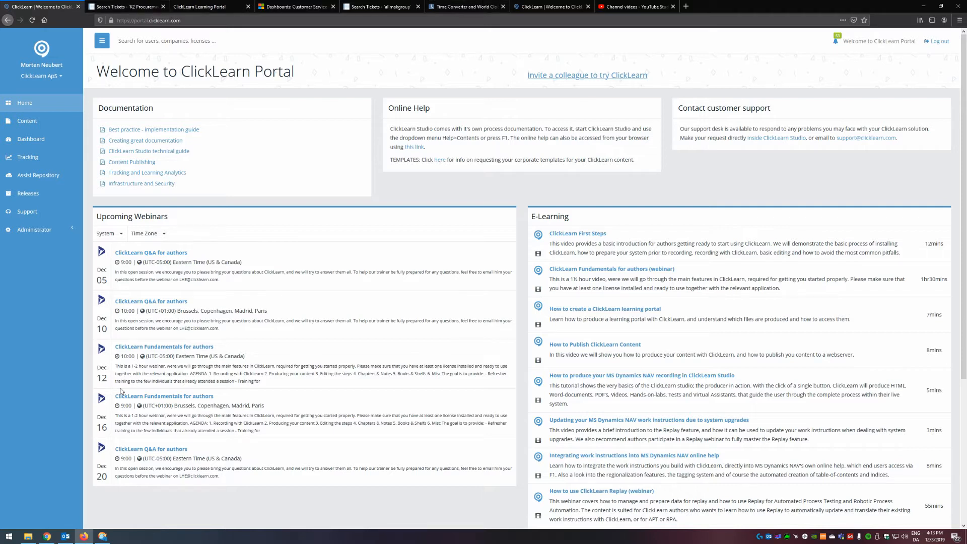
Record opening and closing the Windows Start menu, end the recording and save it as "New recording" in the ClickLearn Template folder
left_click(16, 538)
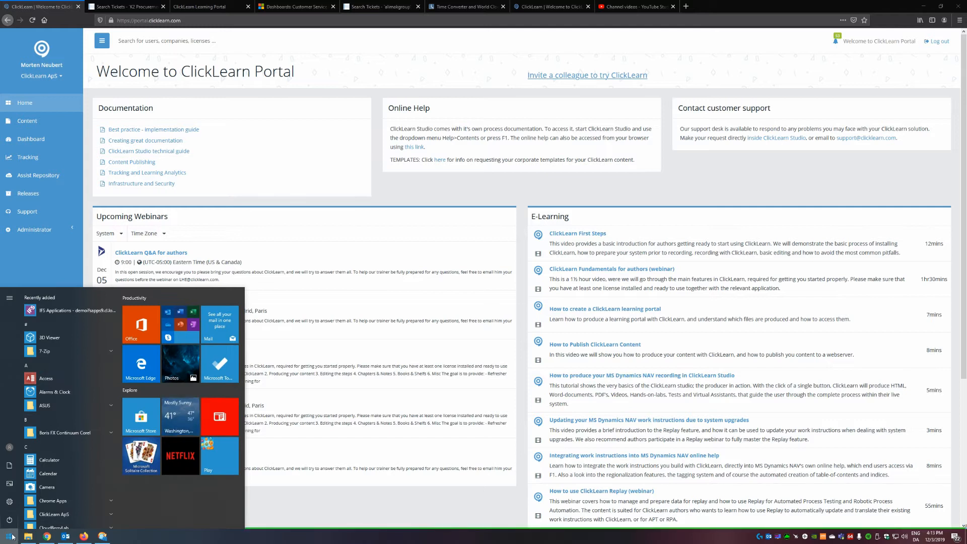
left_click(10, 535)
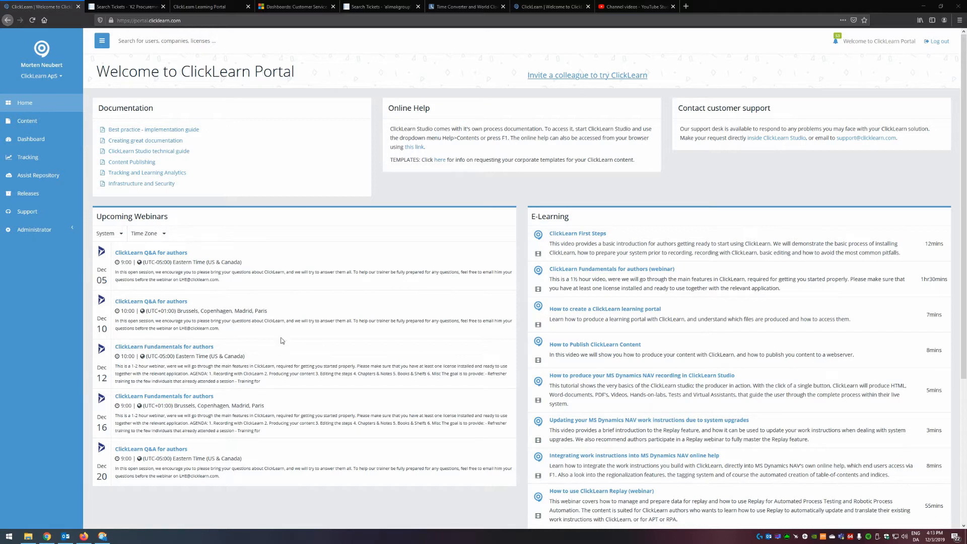
key("Pause")
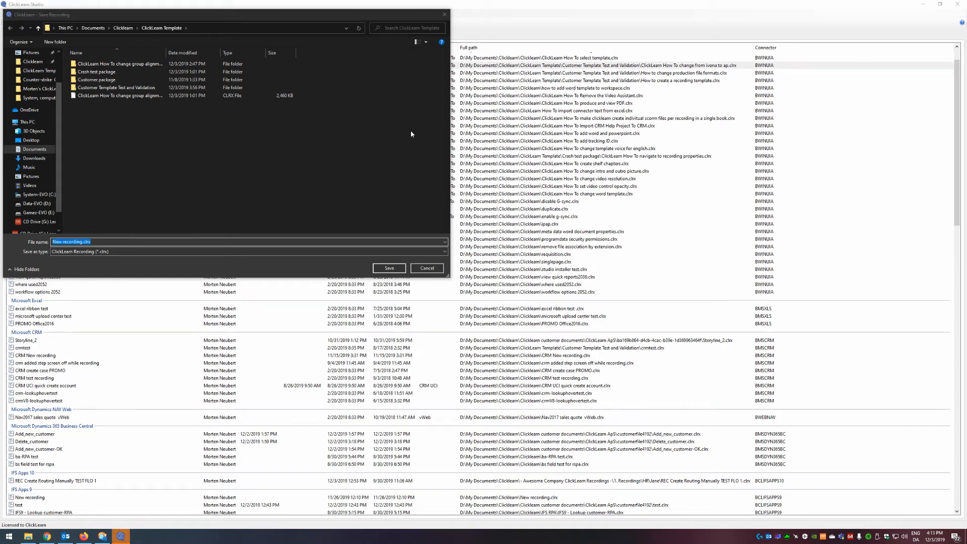
left_click(399, 271)
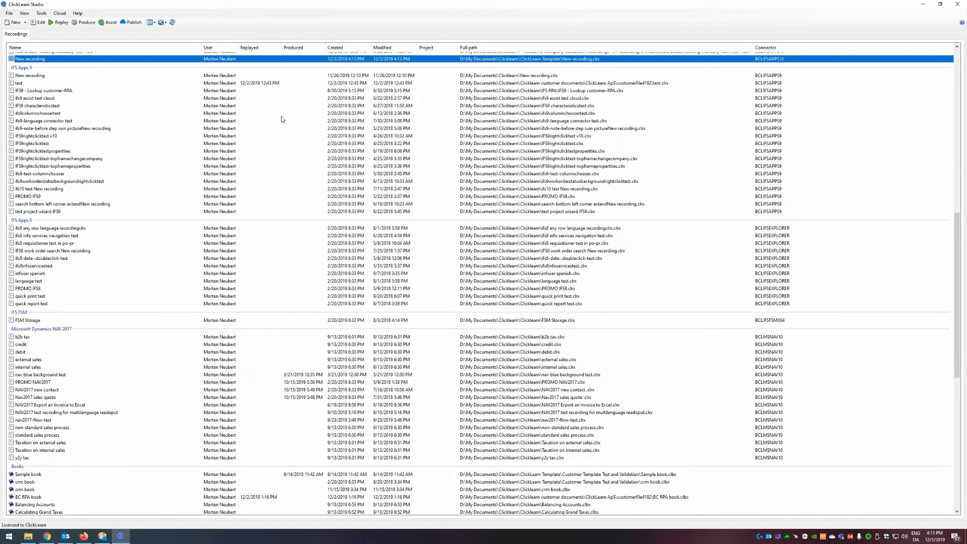
Open the new recording and expand its Introduction, Objective, Background information and Steps chapters
double_click(82, 59)
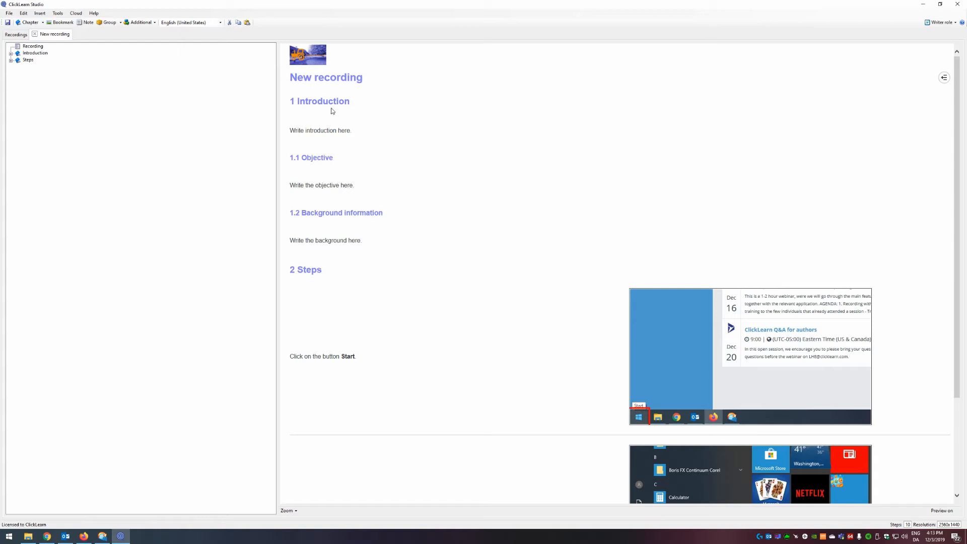
left_click(11, 54)
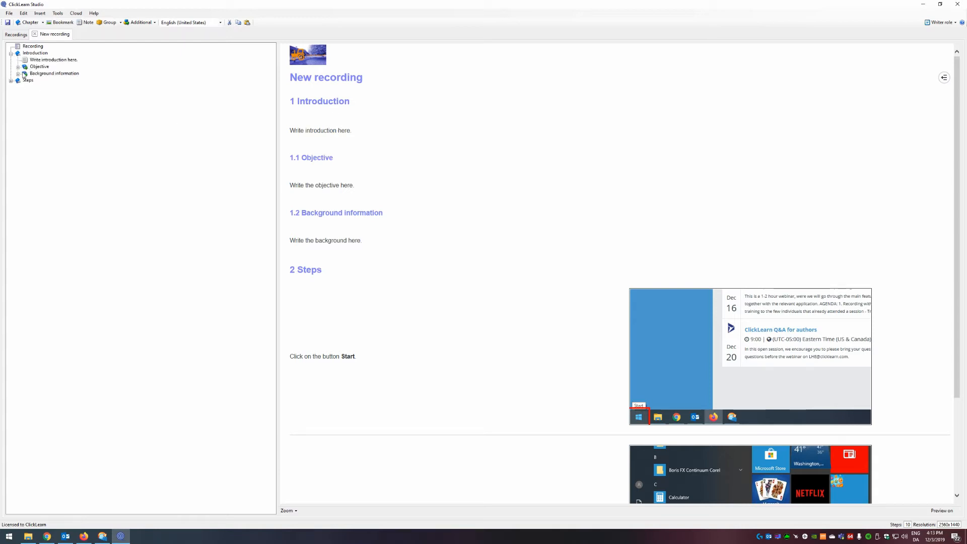
left_click(18, 73)
left_click(19, 67)
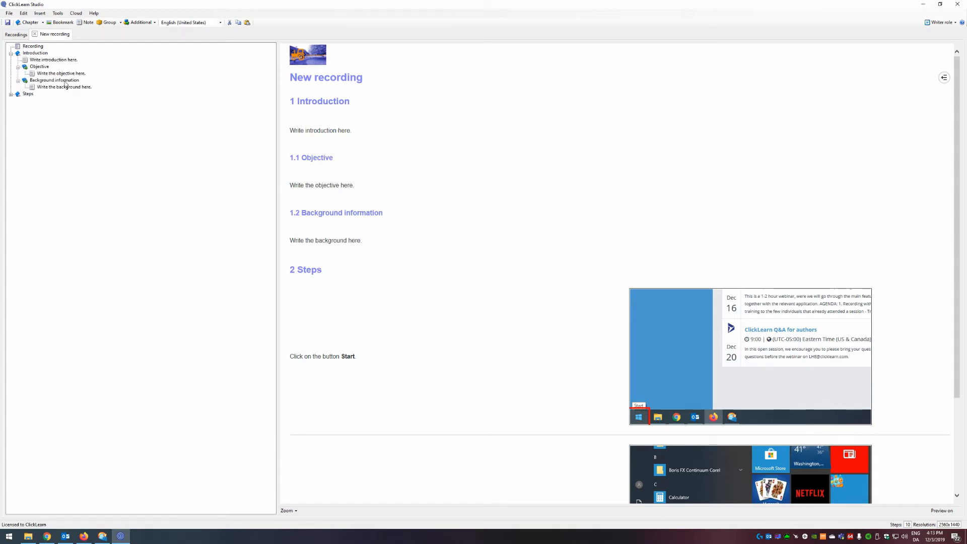
left_click(11, 94)
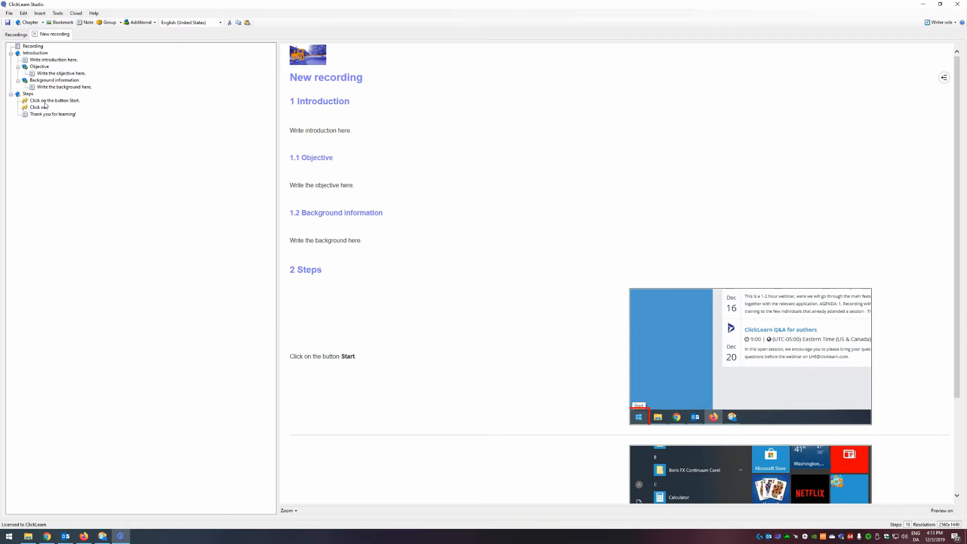
Examine the recorded steps and the closing note in the document preview
left_click(43, 101)
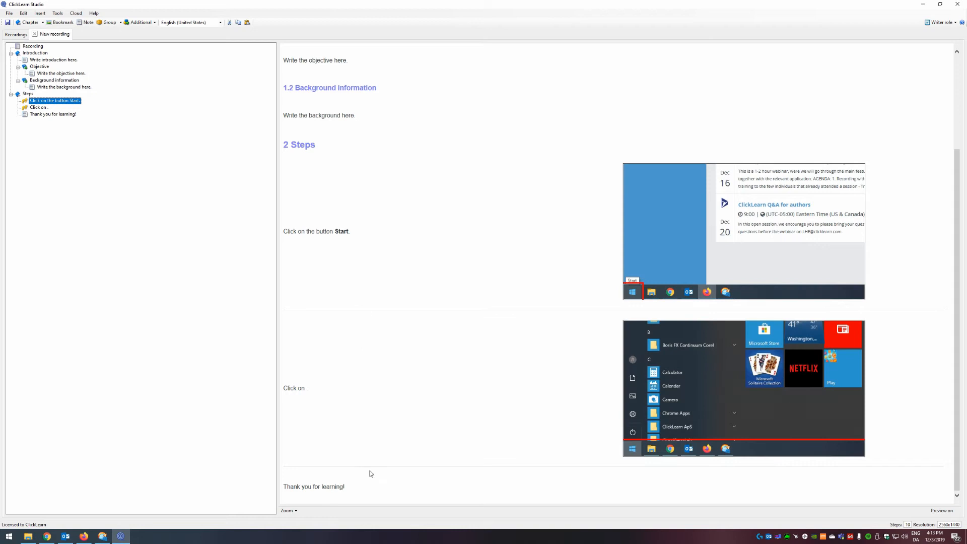
triple_click(350, 487)
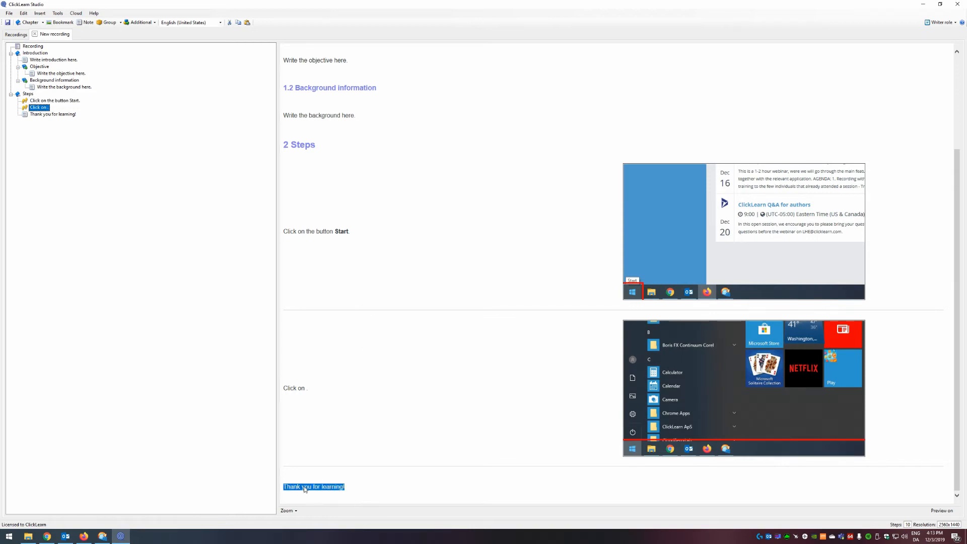
left_click(359, 248)
scroll(380, 305, "up", 3)
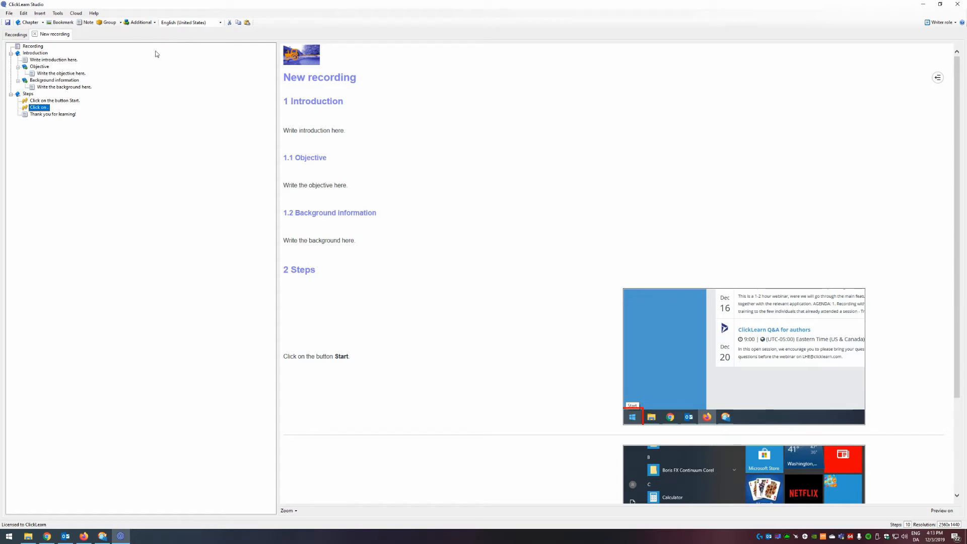
View the recording's general properties and close them without changes
left_click(58, 13)
left_click(80, 19)
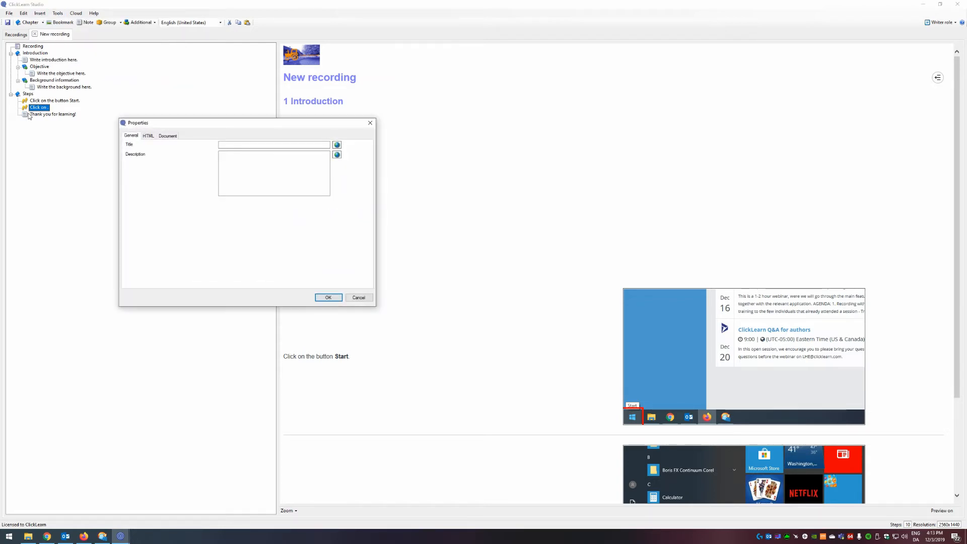
left_click(370, 123)
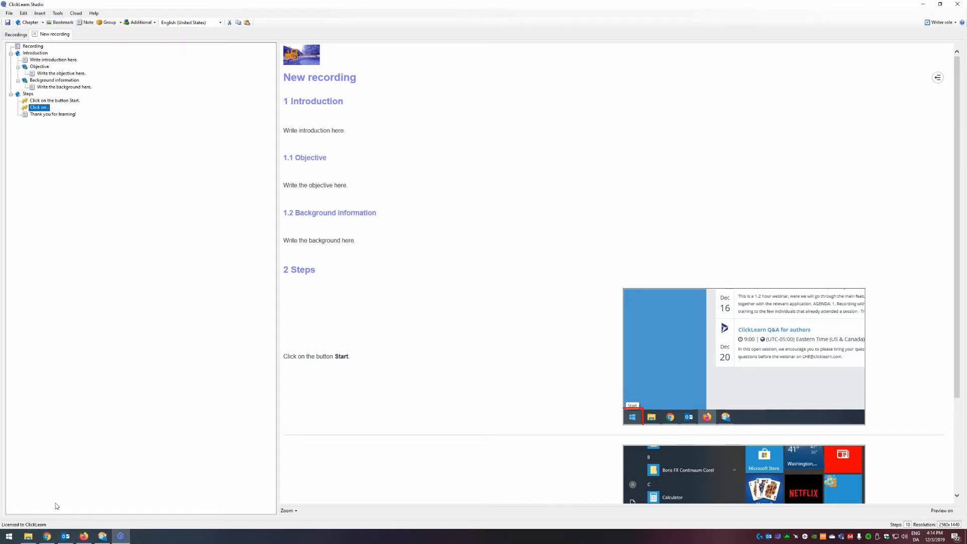
Open WordTemplateMetaDemo.docx from the ClickLearn Template folder in Word, select the cover's title field and maximize the document
left_click(28, 536)
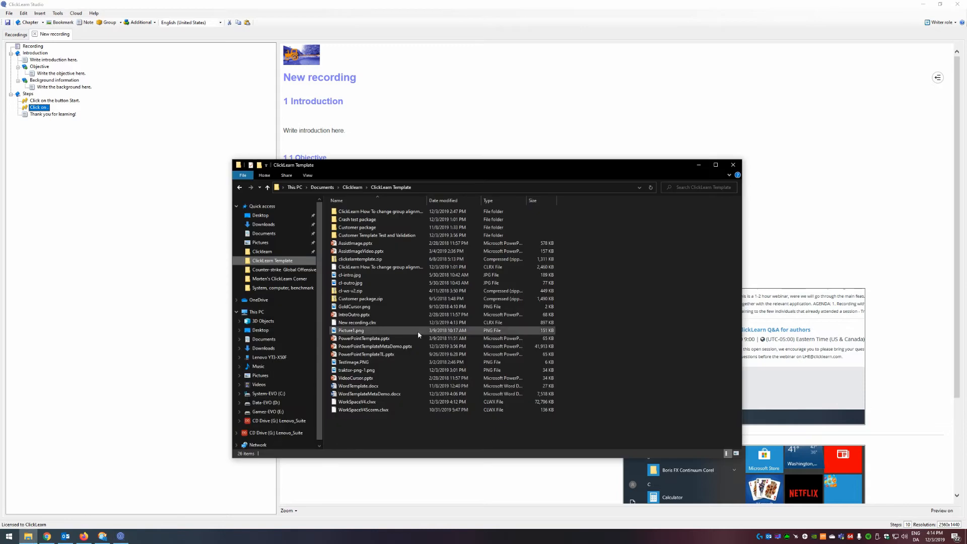
double_click(399, 394)
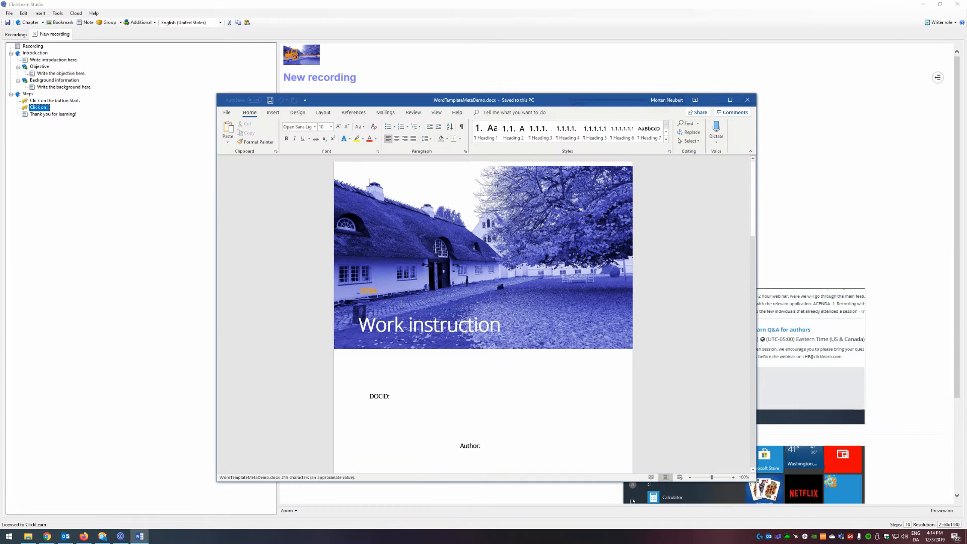
left_click(367, 291)
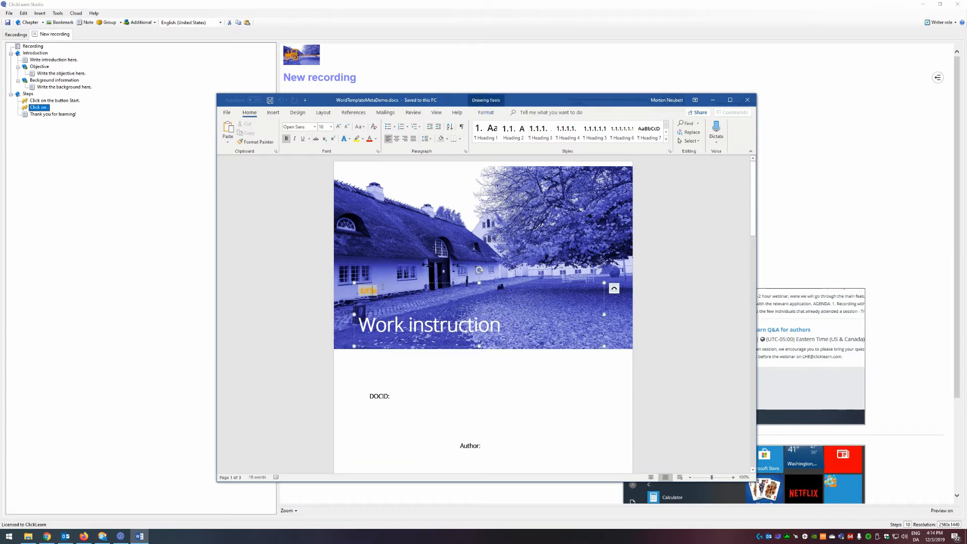
left_click(730, 100)
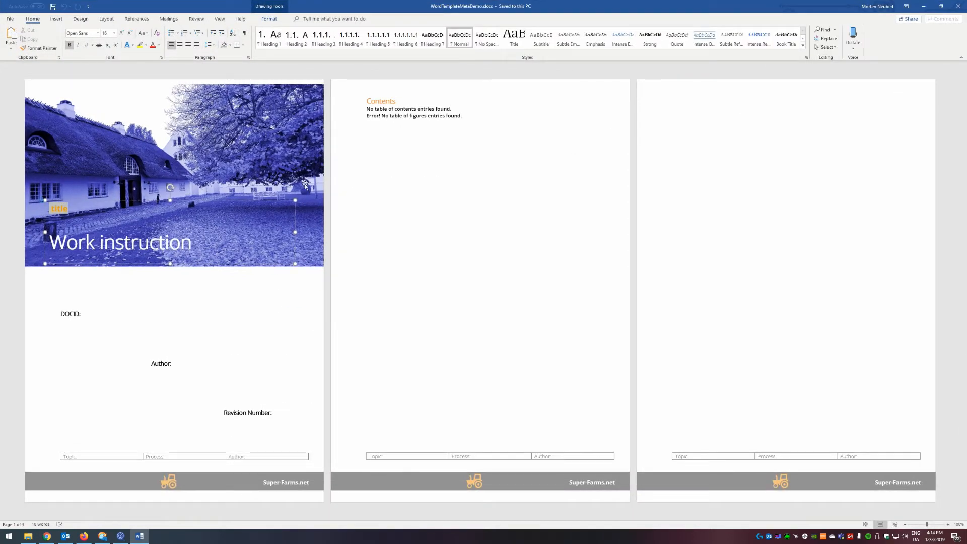
Restore the document window to a smaller size and insert a DocProperty field with the cldocid property after the cover's DOCID label
left_click(88, 316)
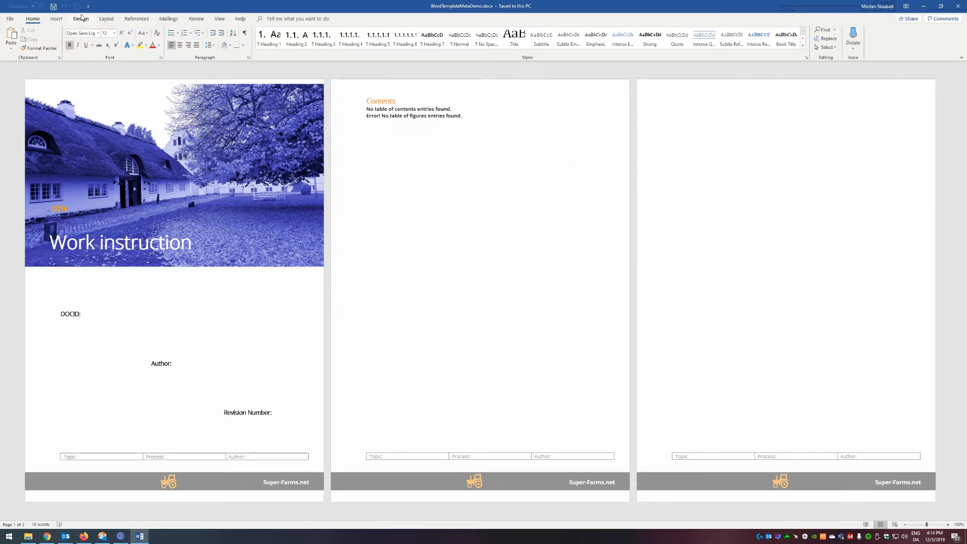
left_click(55, 19)
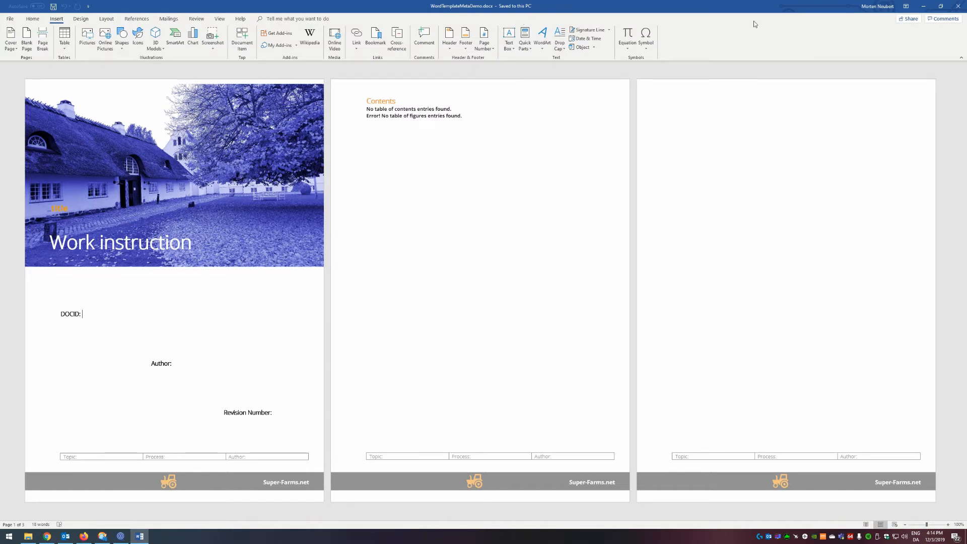
left_click(941, 6)
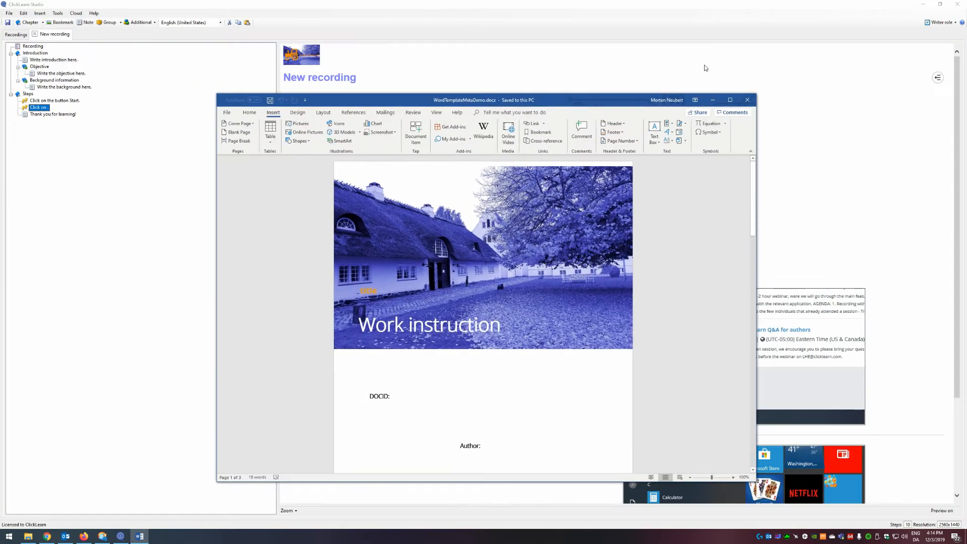
left_click(675, 126)
left_click(678, 155)
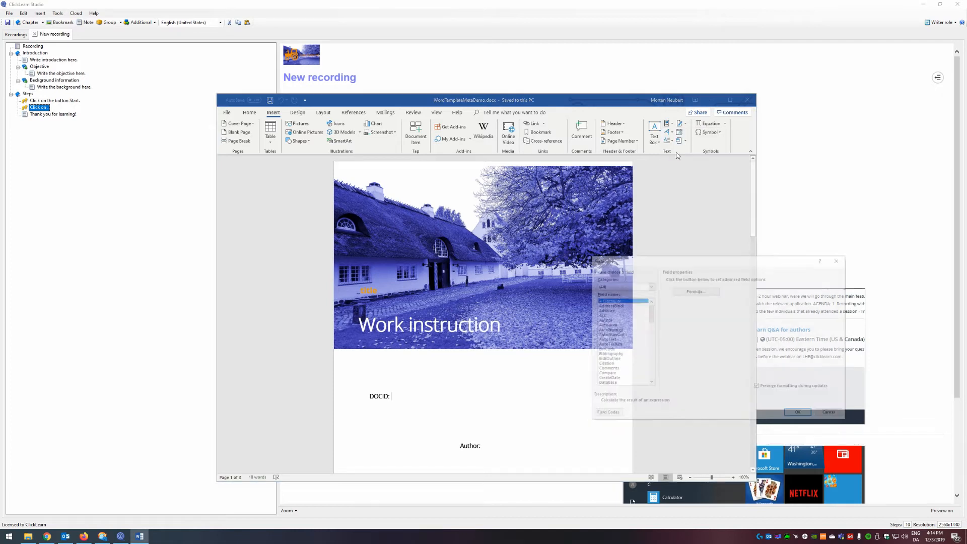
scroll(617, 366, "down", 1)
left_click_drag(616, 358, 613, 378)
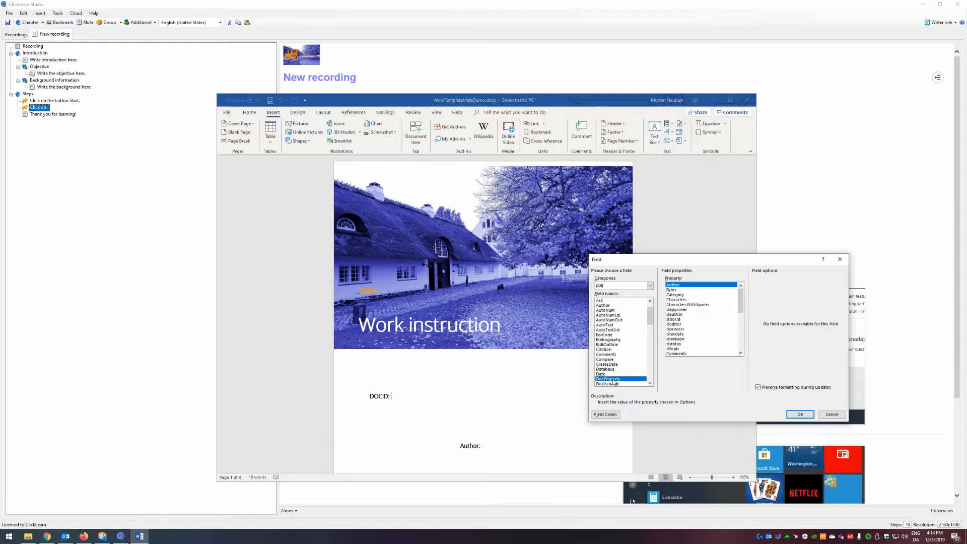
scroll(703, 328, "down", 2)
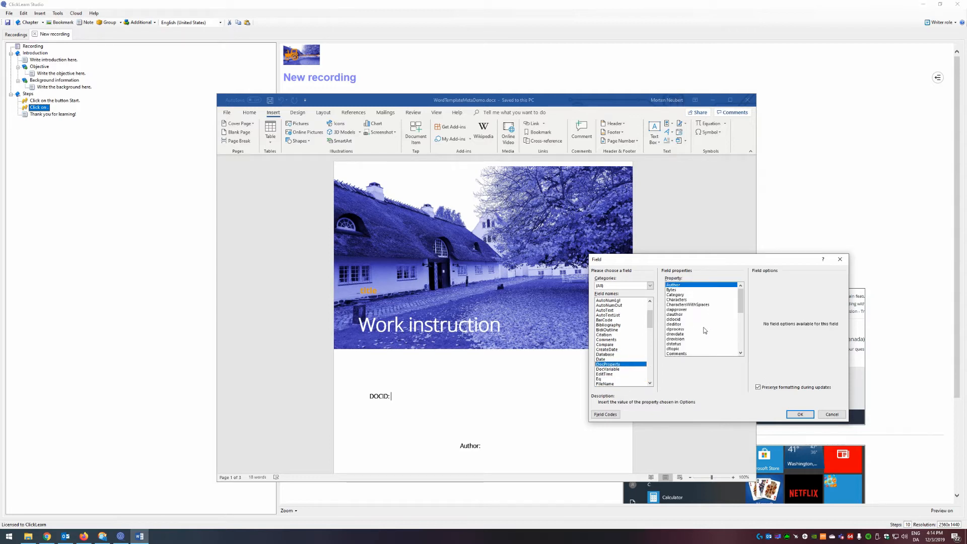
left_click(736, 305)
left_click_drag(741, 301, 740, 344)
scroll(691, 322, "up", 6)
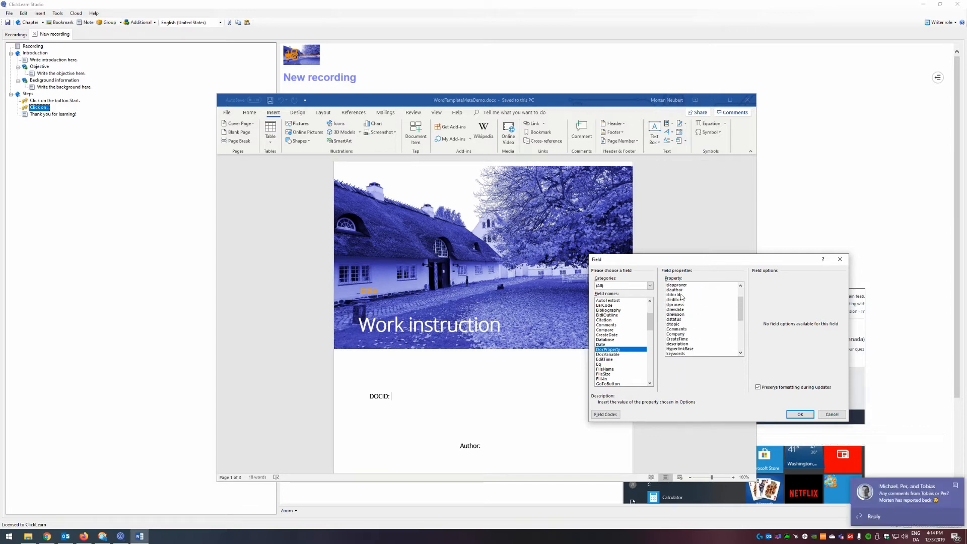
left_click(683, 295)
left_click(799, 415)
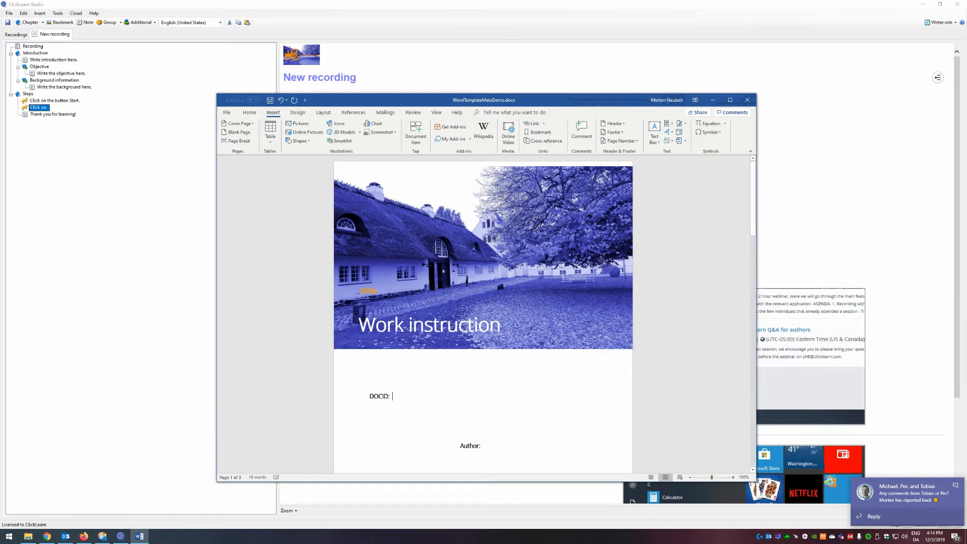
Insert a DocProperty field with the clauthor property after the Author label on the cover page
scroll(522, 414, "down", 3)
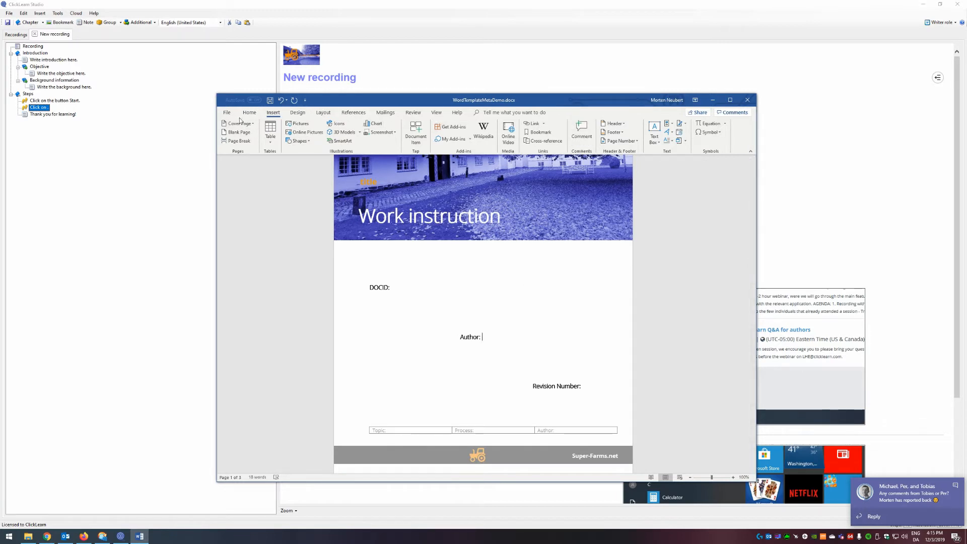
left_click(666, 124)
left_click(675, 150)
scroll(625, 360, "down", 5)
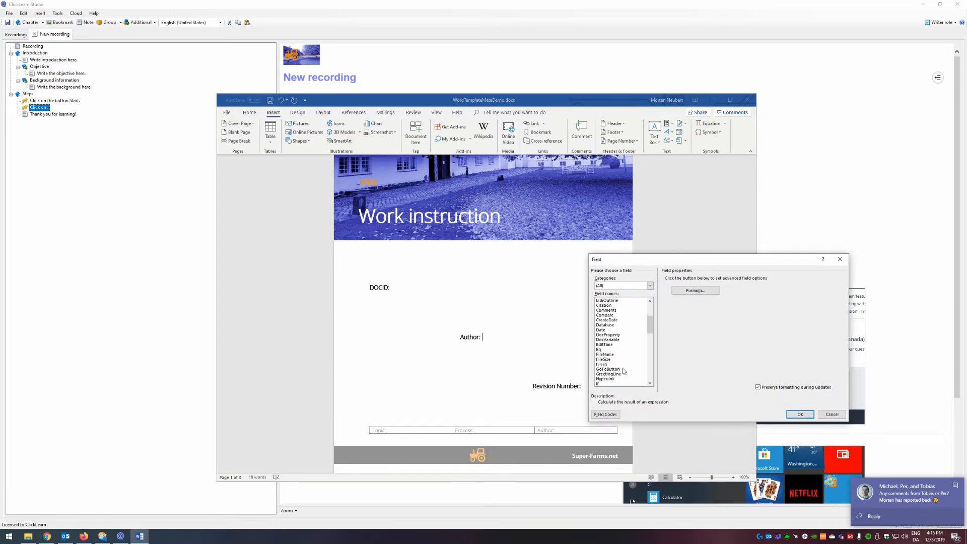
scroll(625, 369, "down", 1)
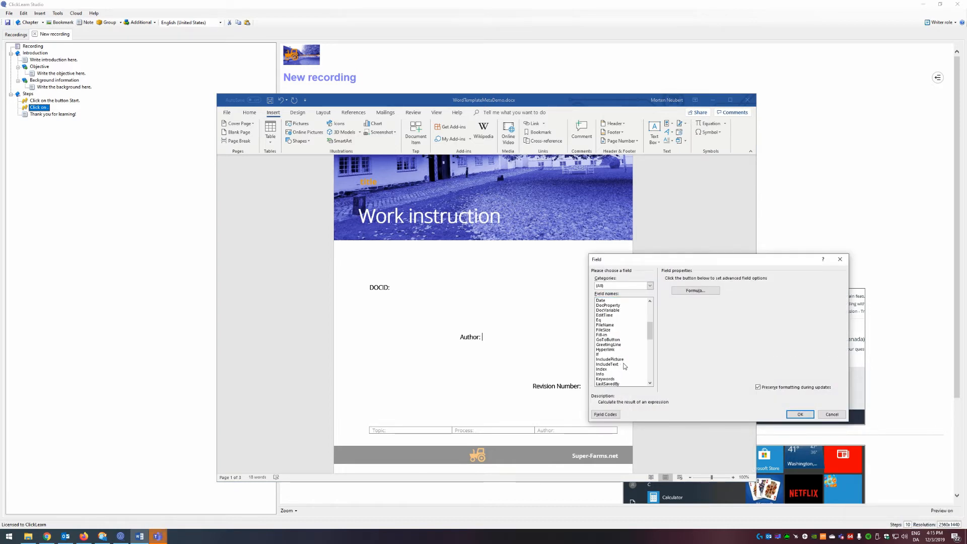
left_click(625, 305)
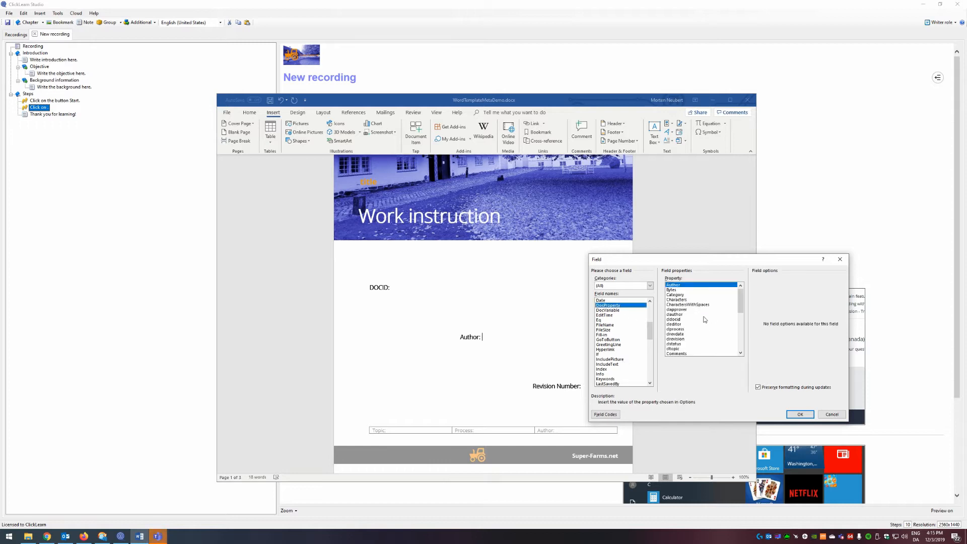
left_click(682, 314)
left_click(800, 414)
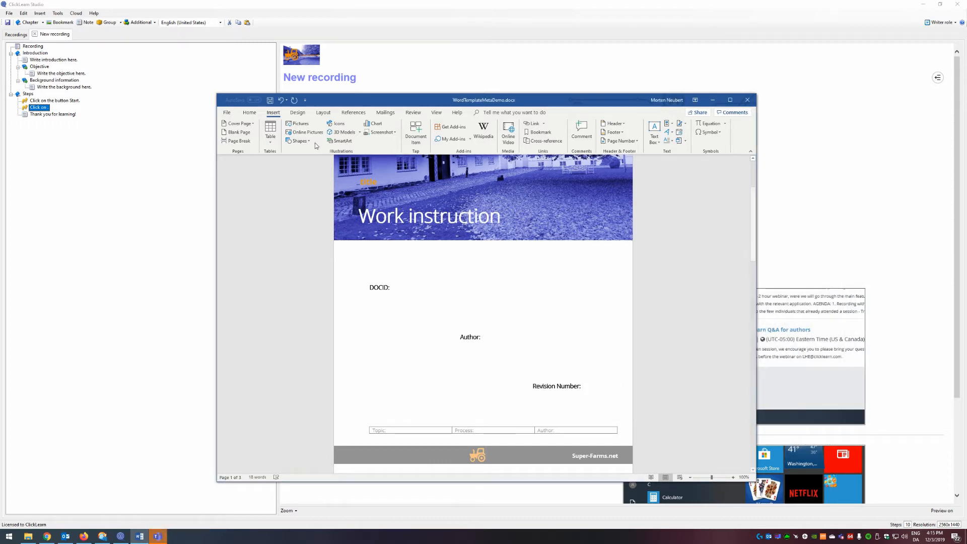
Insert a DocProperty field with the clrevision property after the cover's Revision Number label
left_click(668, 124)
left_click(675, 151)
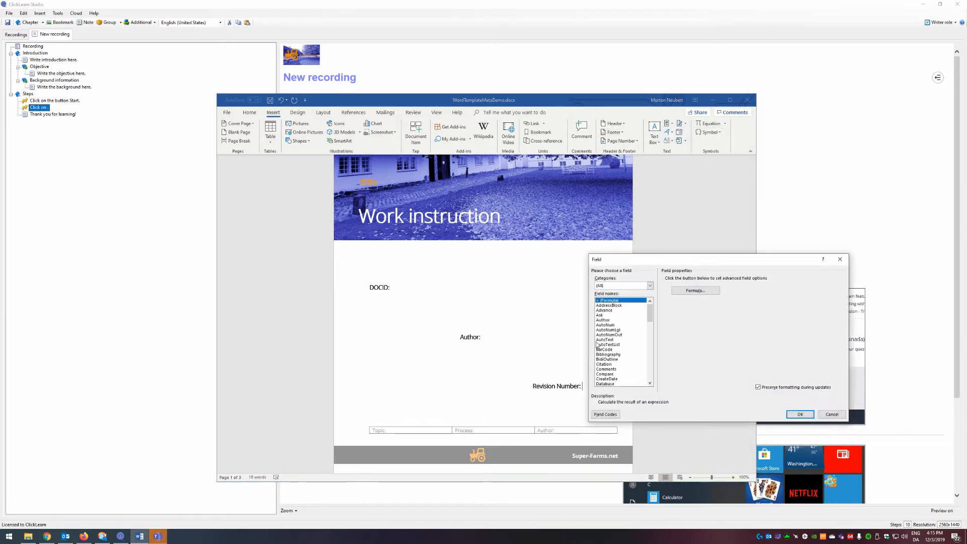
scroll(622, 325, "down", 4)
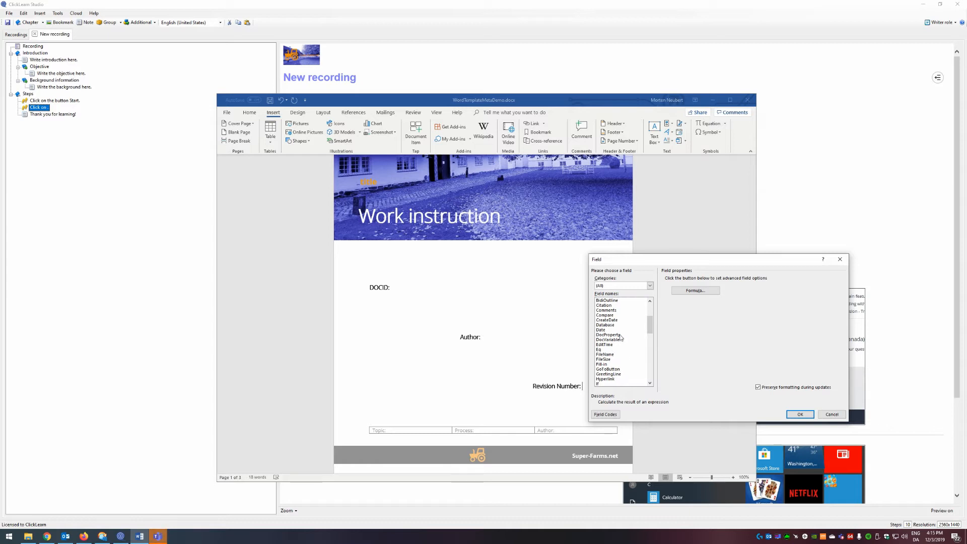
left_click(621, 335)
scroll(696, 327, "down", 1)
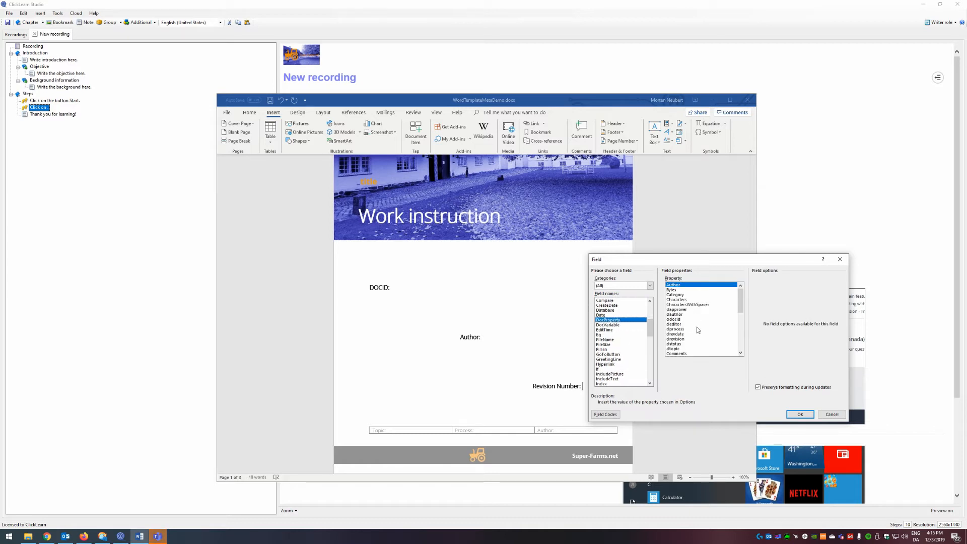
left_click(685, 339)
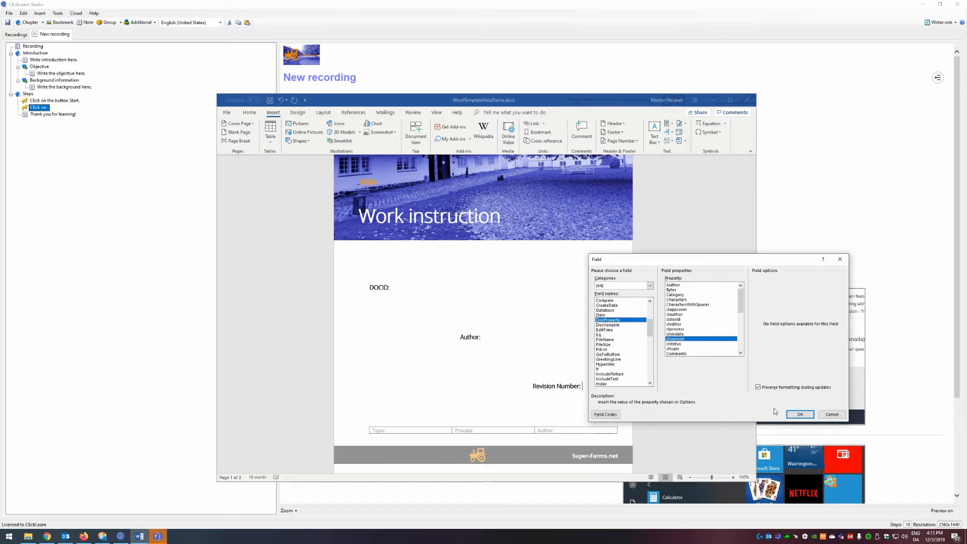
left_click(800, 415)
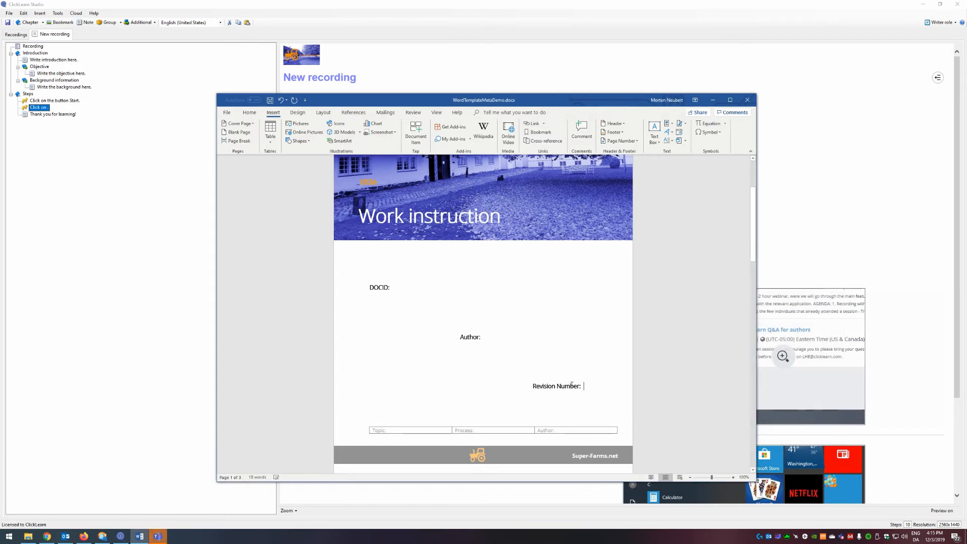
Edit the first-page footer and insert a DocProperty field with the cltopic property after the Topic label in its table
double_click(420, 432)
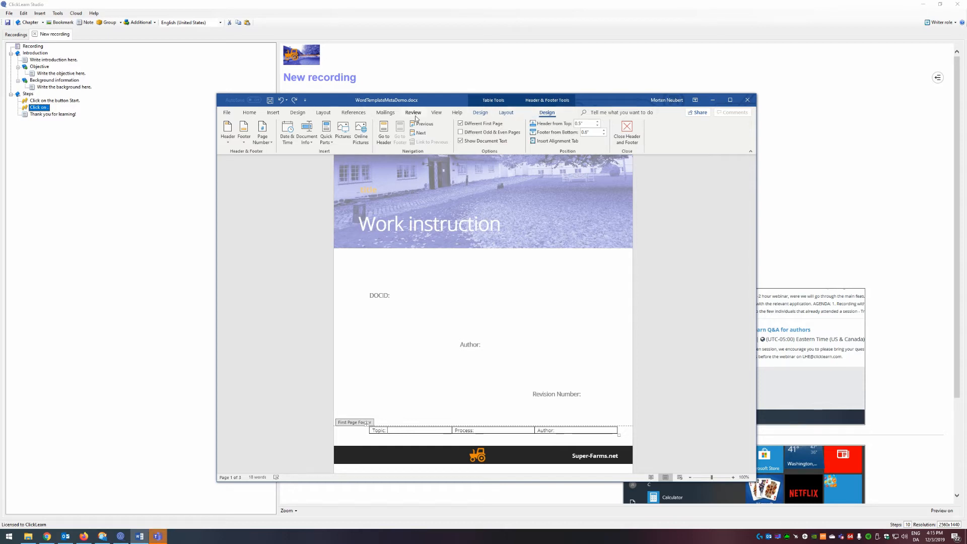
left_click(323, 113)
left_click(353, 113)
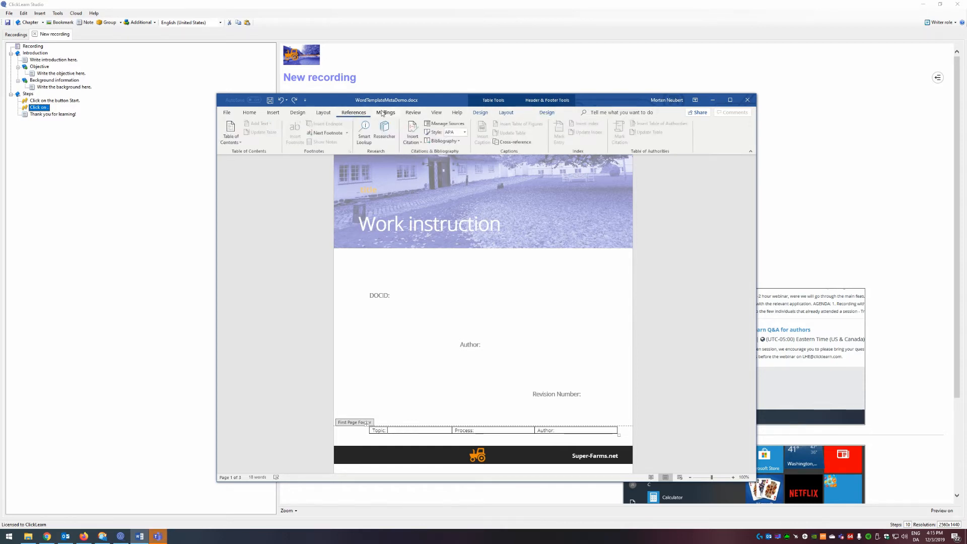
left_click(325, 113)
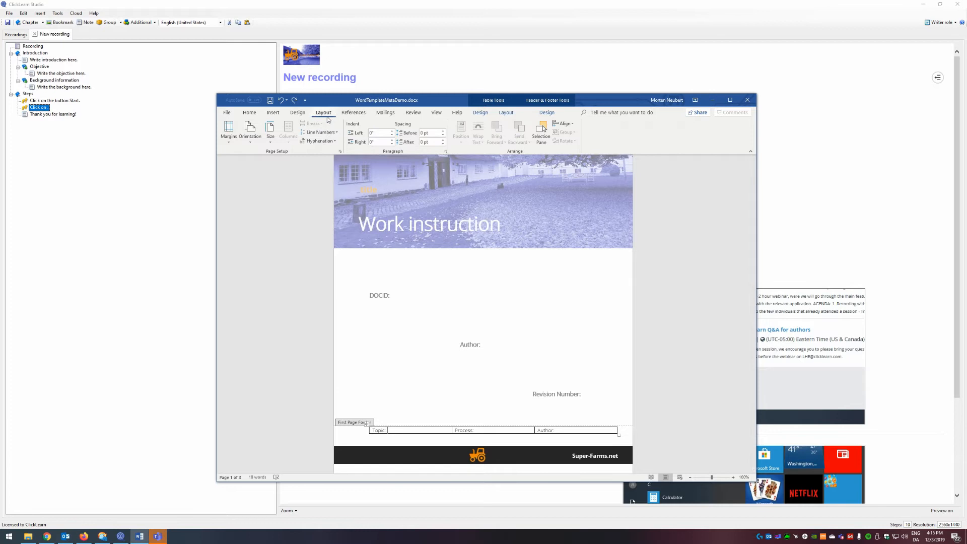
left_click(273, 112)
left_click(668, 124)
left_click(685, 151)
scroll(622, 332, "down", 2)
left_click(616, 364)
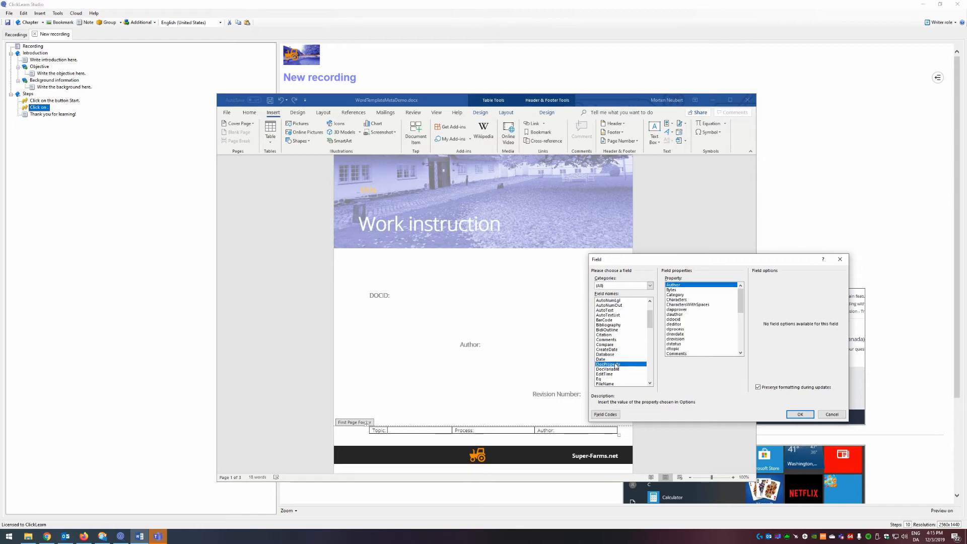
left_click(700, 319)
scroll(698, 333, "down", 1)
left_click(673, 333)
left_click(800, 414)
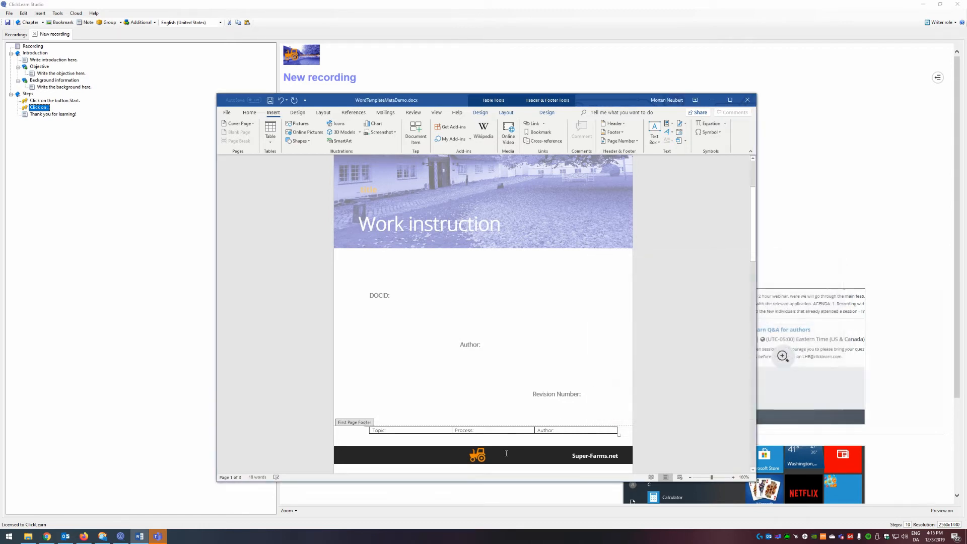
Insert a DocProperty field with the clprocess property after the Process label in the first-page footer table
left_click(515, 430)
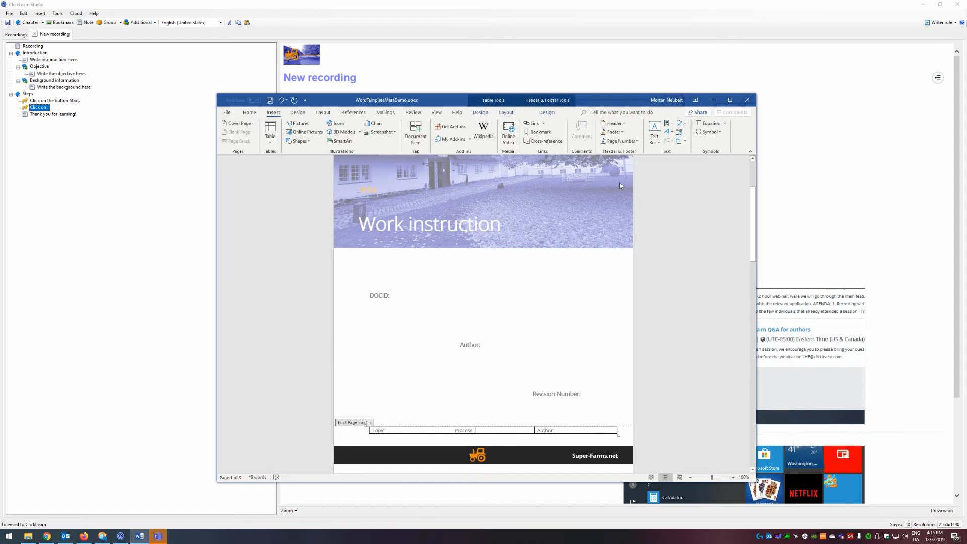
left_click(668, 124)
left_click(675, 152)
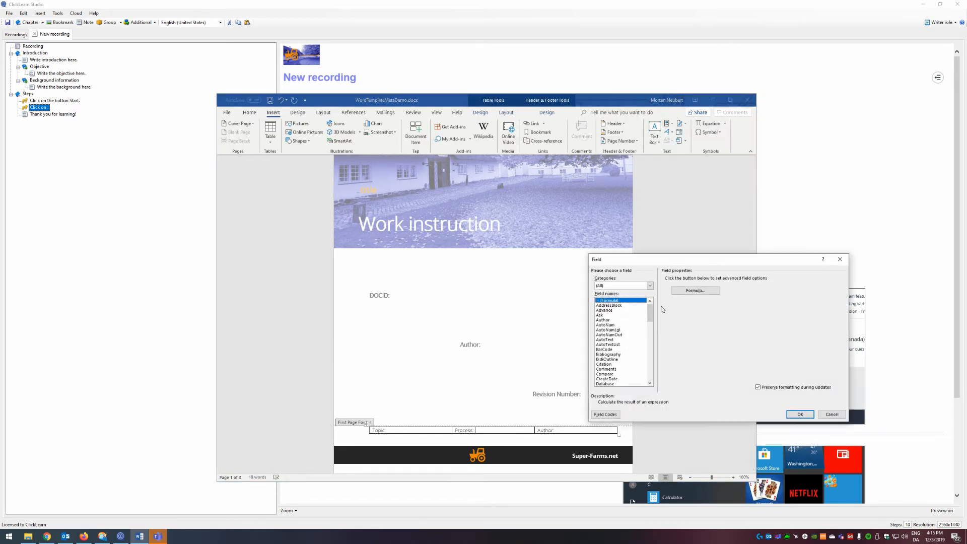
scroll(625, 381, "down", 1)
scroll(623, 370, "down", 2)
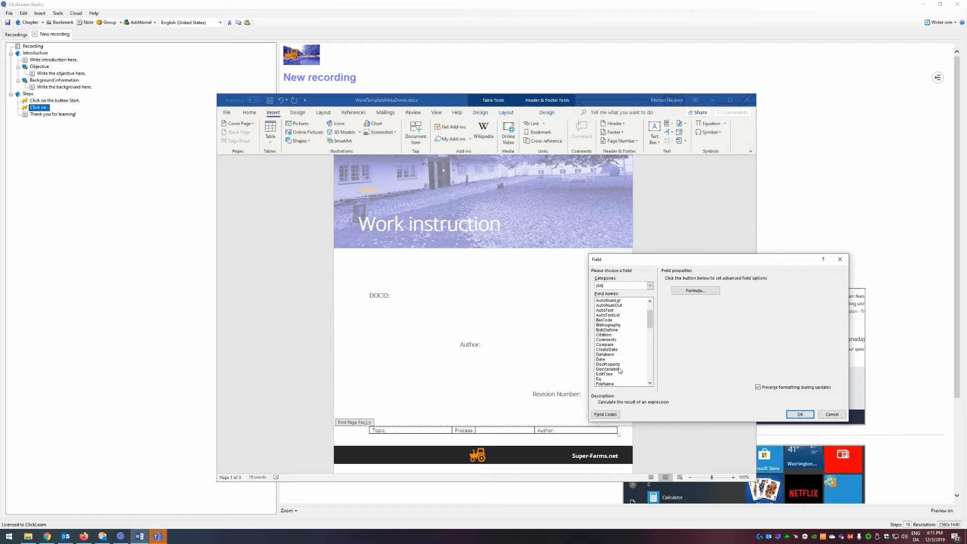
left_click(609, 349)
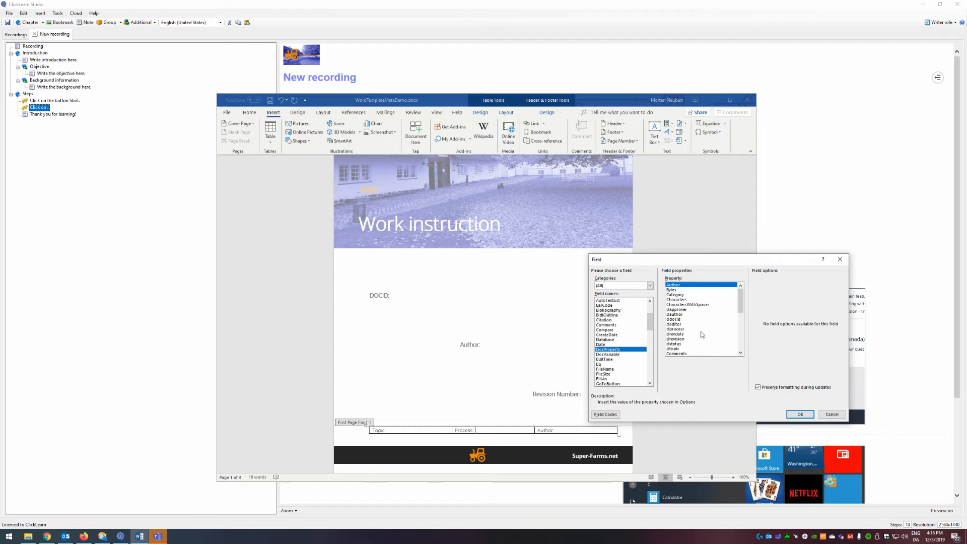
scroll(691, 342, "down", 2)
left_click(690, 340)
scroll(690, 341, "down", 2)
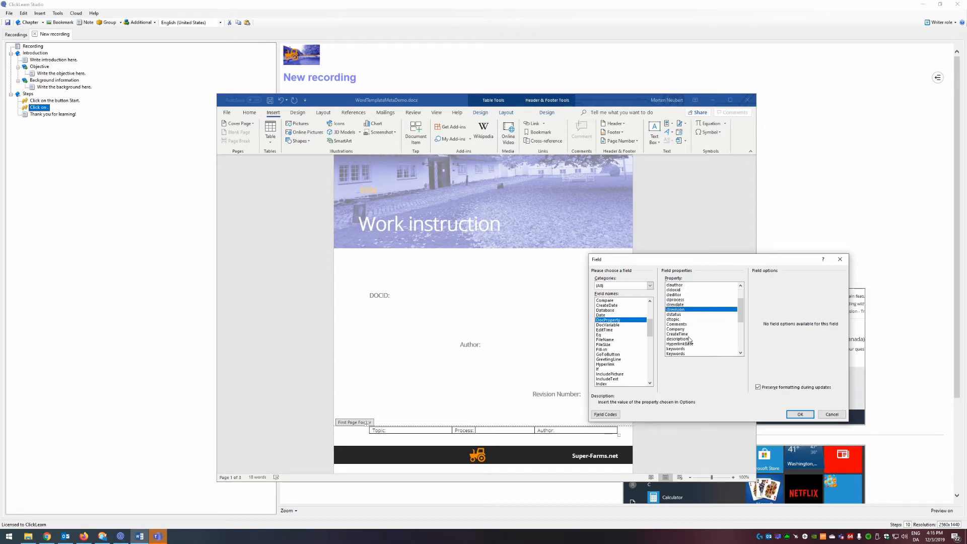
left_click(682, 300)
left_click(800, 414)
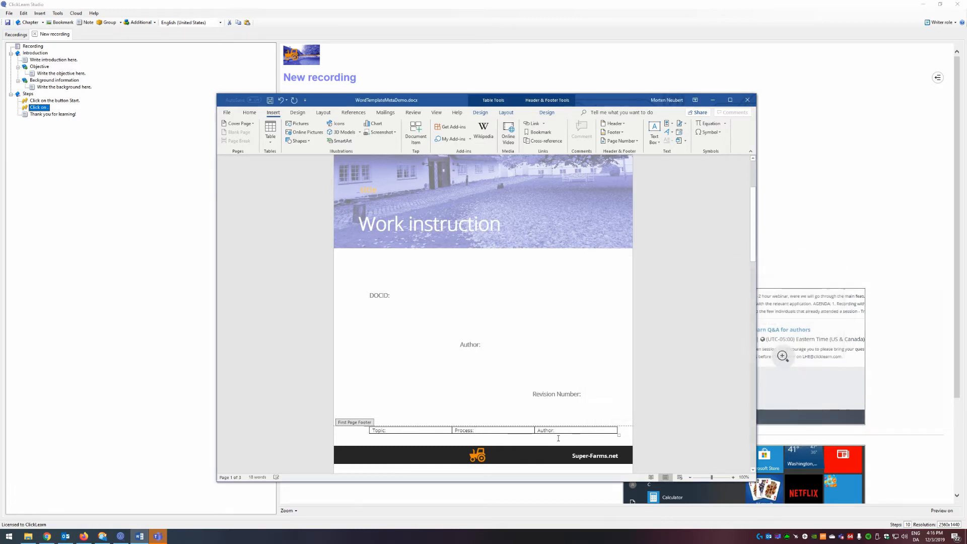
Insert a DocProperty field after the Author label in the first-page footer table
left_click(672, 125)
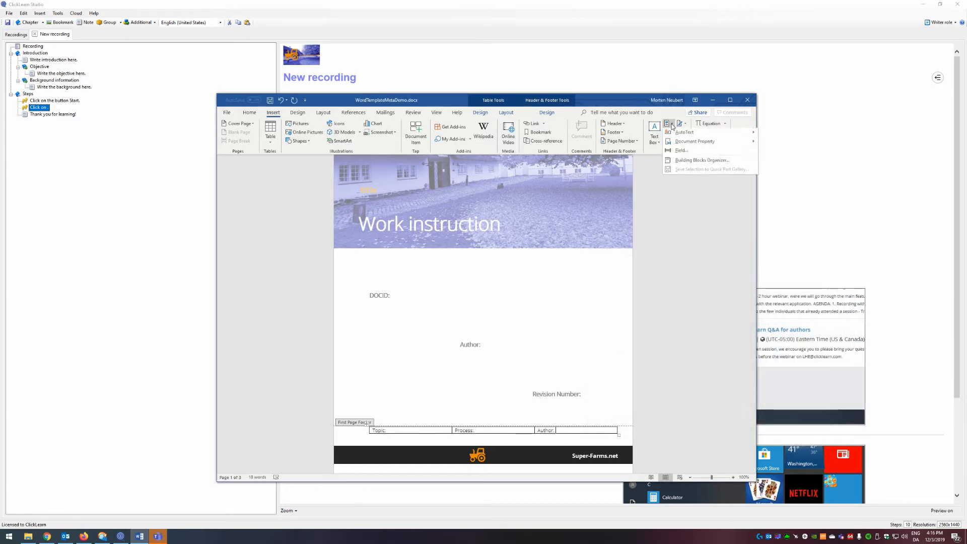
left_click(682, 150)
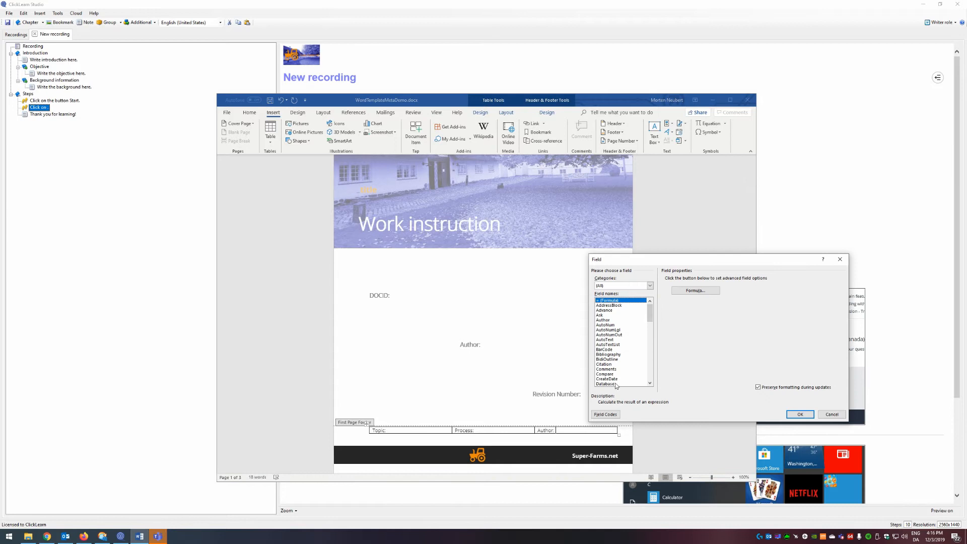
scroll(618, 373, "down", 1)
left_click(615, 379)
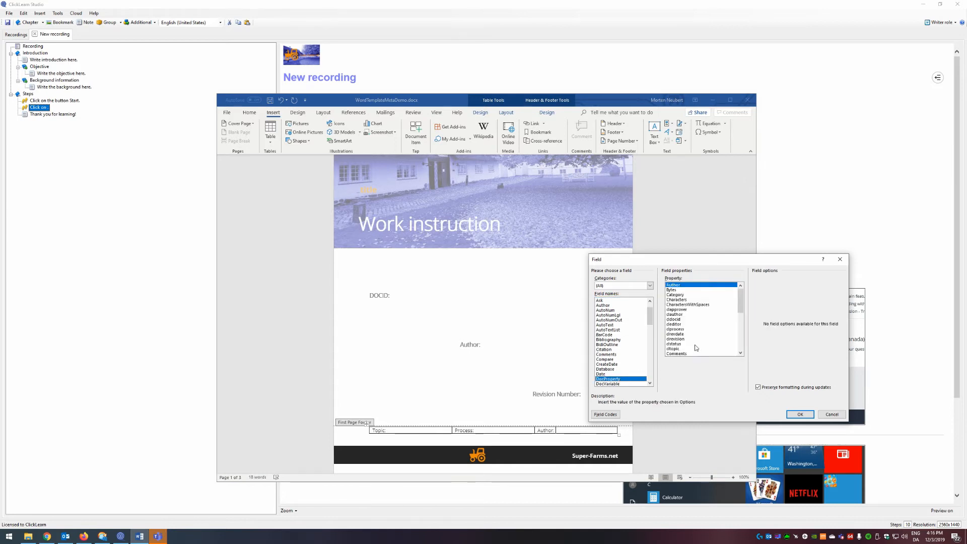
scroll(692, 343, "down", 4)
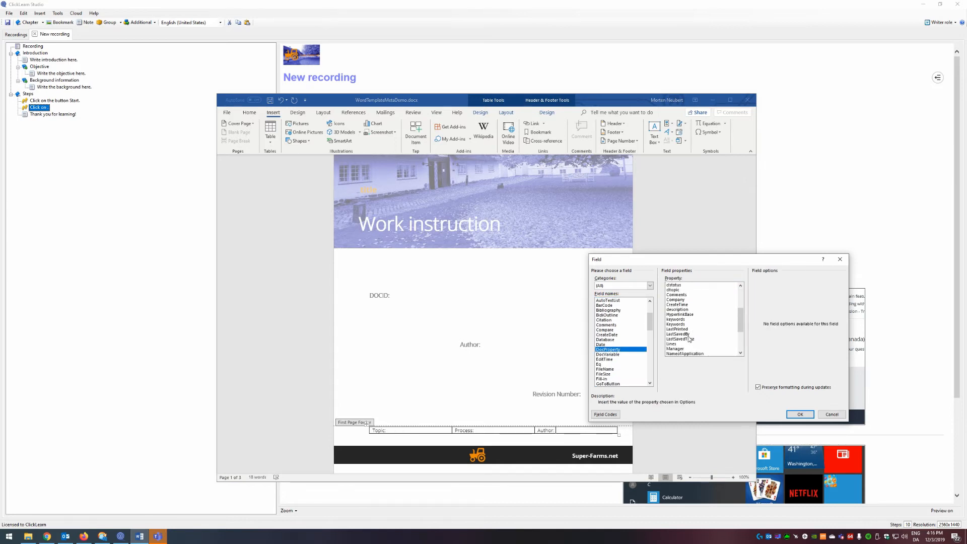
scroll(689, 306, "up", 4)
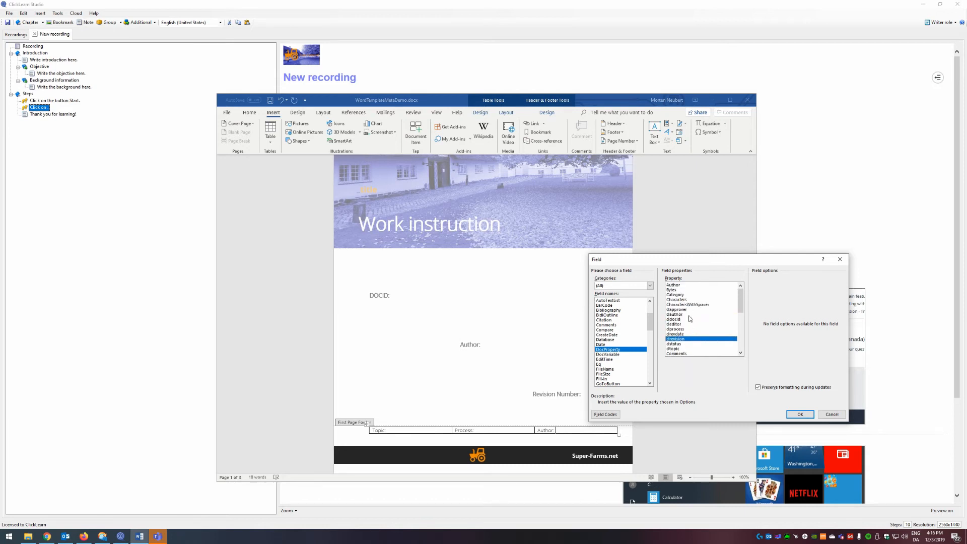
left_click(800, 414)
scroll(509, 304, "up", 3)
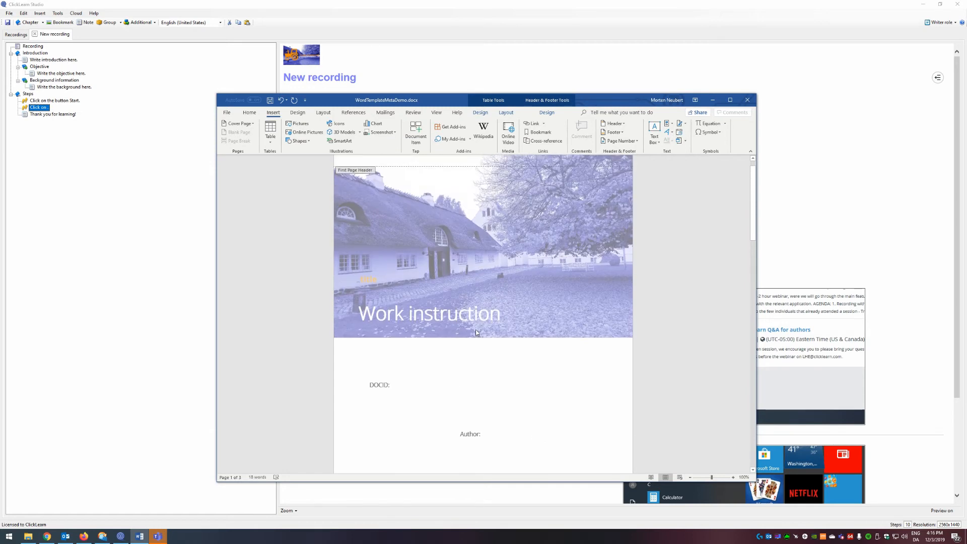
Leave the first-page footer, check the cover page, and save and close the Word template
left_click(382, 277)
left_click(381, 272)
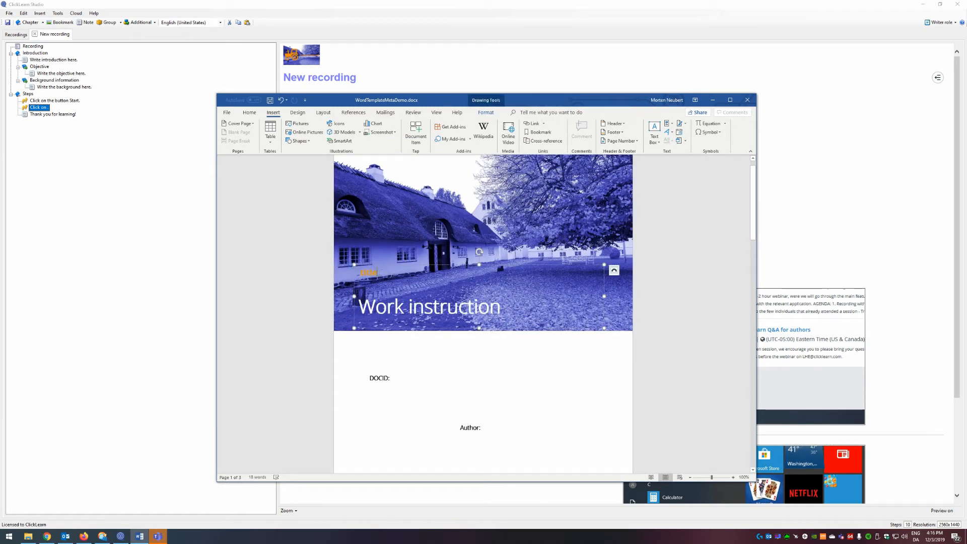
scroll(447, 308, "down", 5)
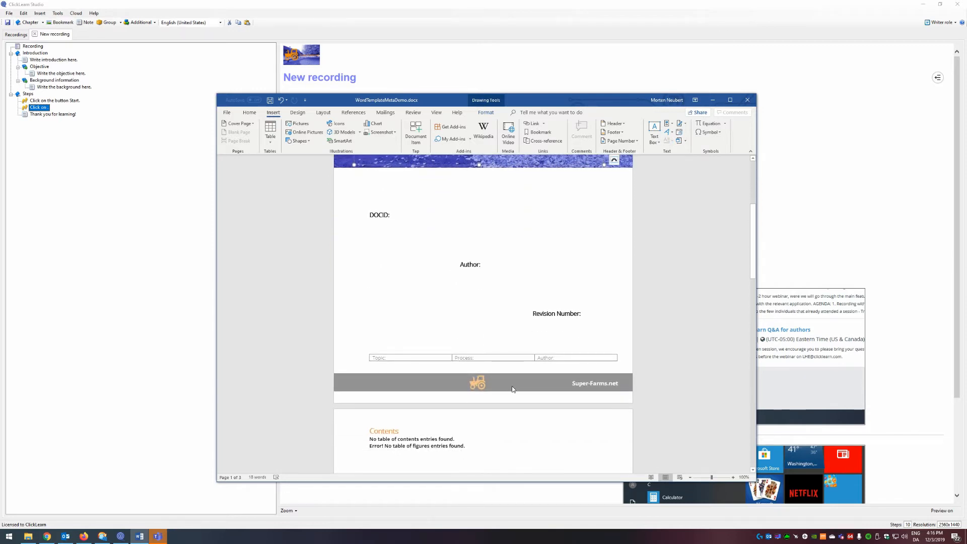
scroll(491, 369, "up", 3)
scroll(492, 370, "up", 2)
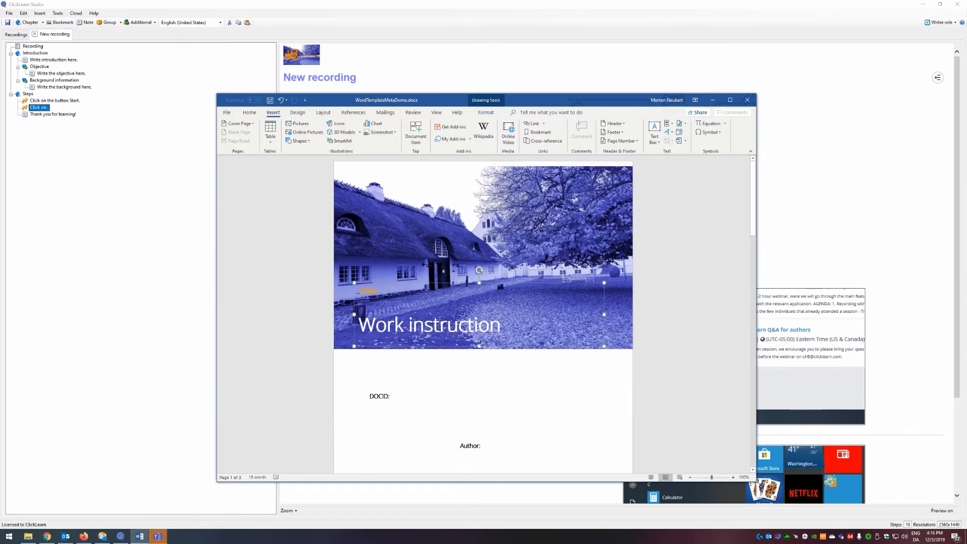
left_click(270, 101)
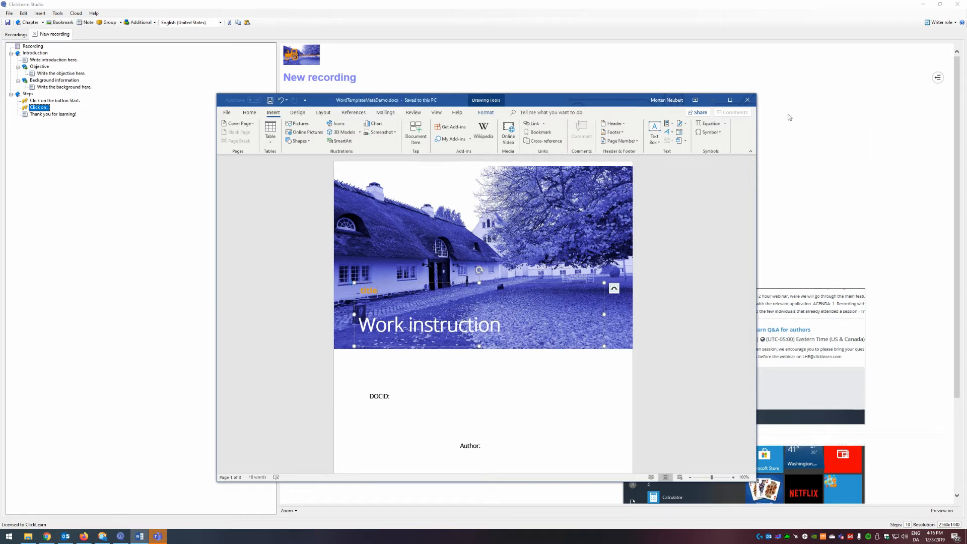
left_click(752, 99)
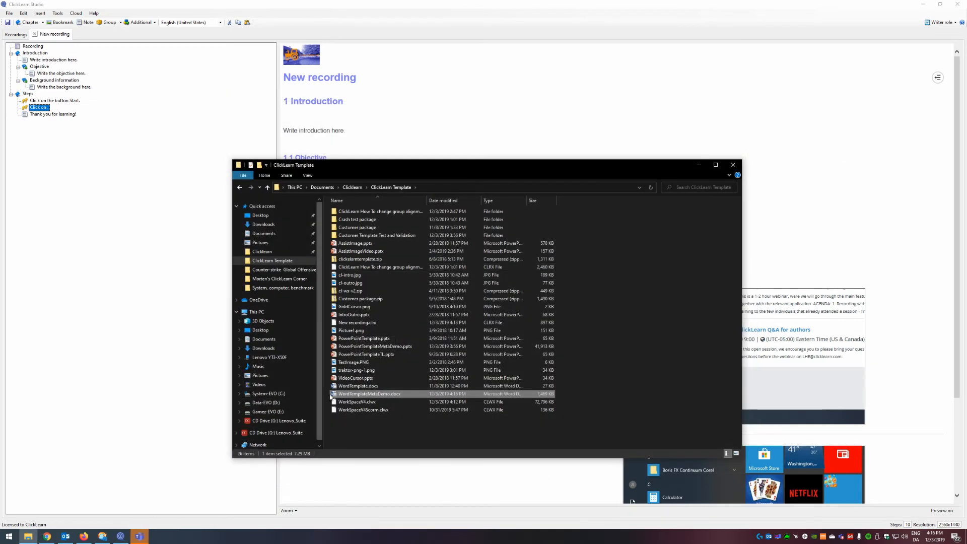
Open PowerPointTemplateMetaDemo.pptx and inspect the title, revision and document ID placeholders on its first slide
double_click(384, 346)
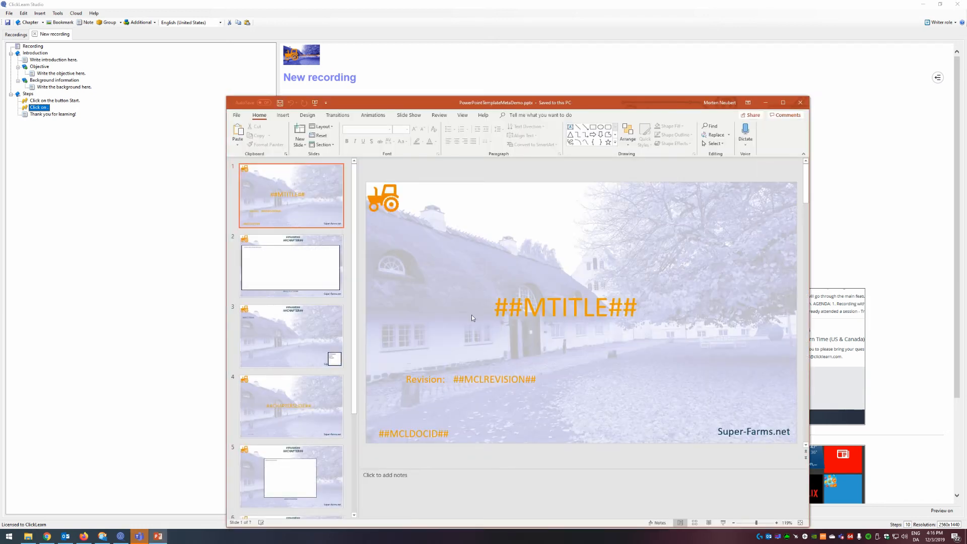
left_click(547, 308)
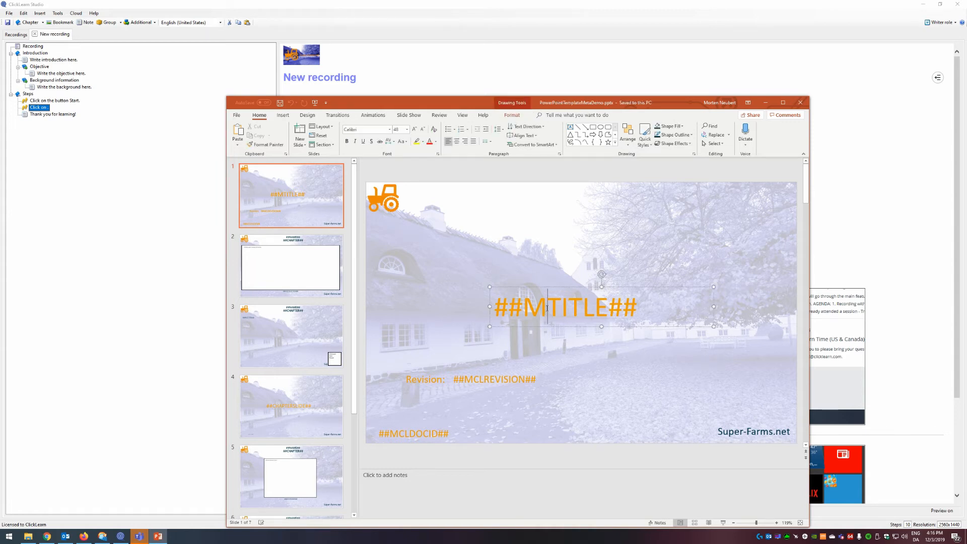
left_click(466, 379)
left_click(426, 434)
left_click(640, 375)
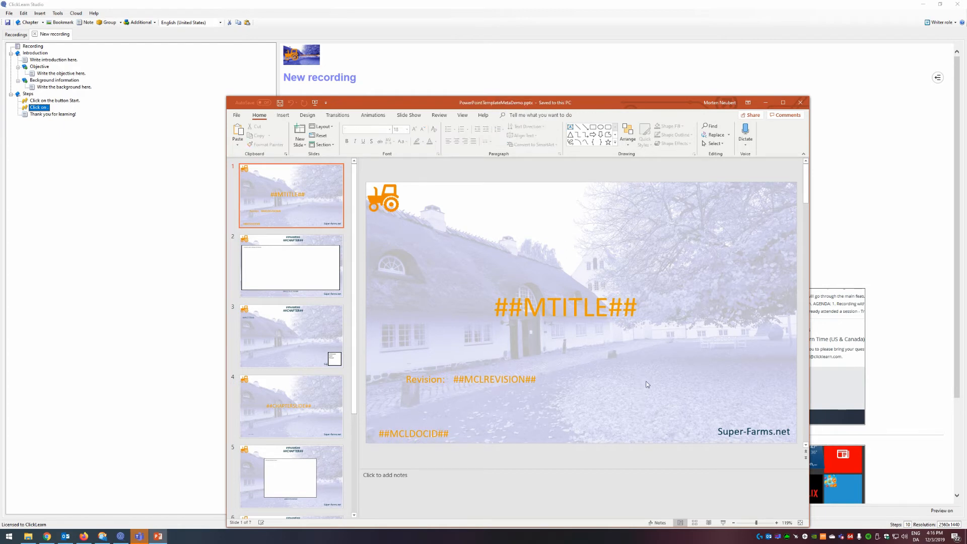
Add a text box reading ##MCLAUTHOR## beside Super-Farms.net on the first slide, widened to fit on one line
left_click(284, 114)
left_click(607, 140)
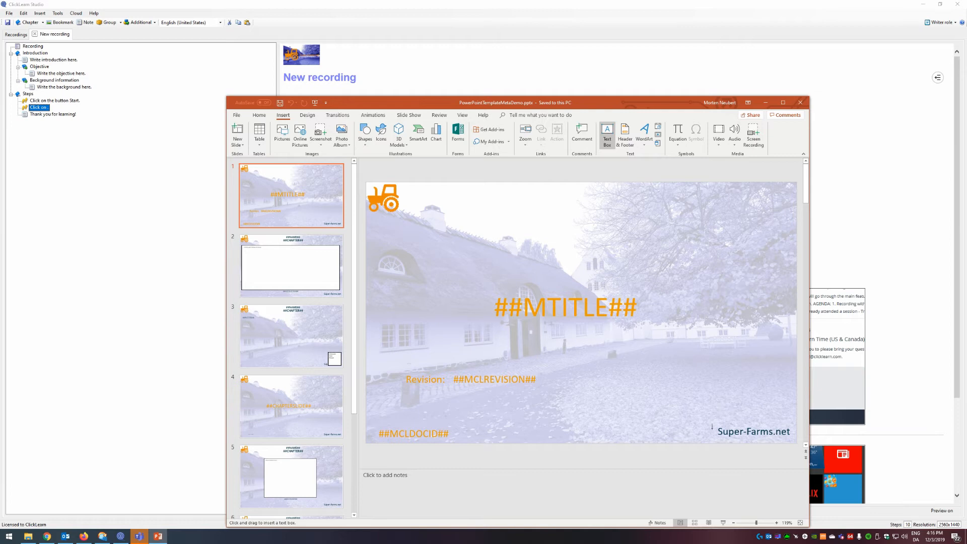
left_click_drag(636, 418, 713, 436)
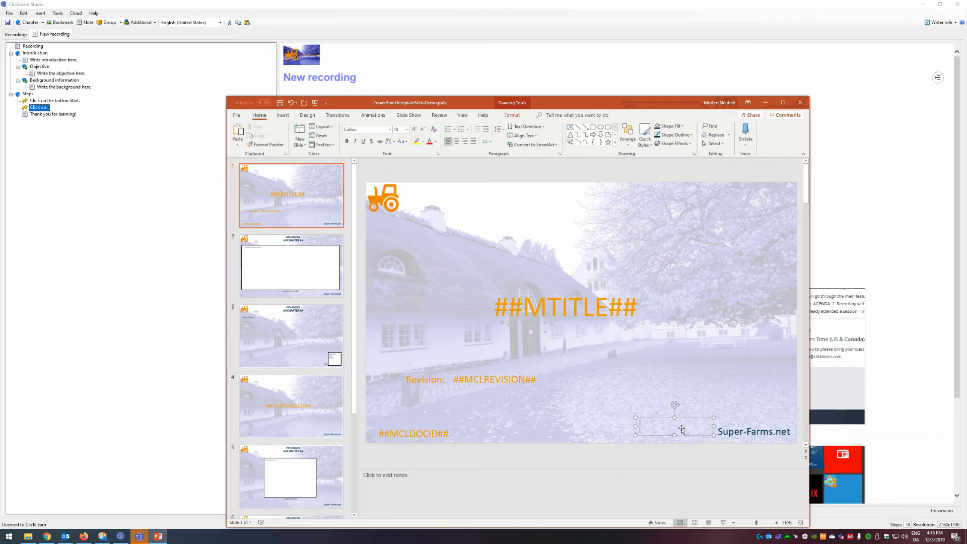
type("##MCLAUTHOR")
key("Return")
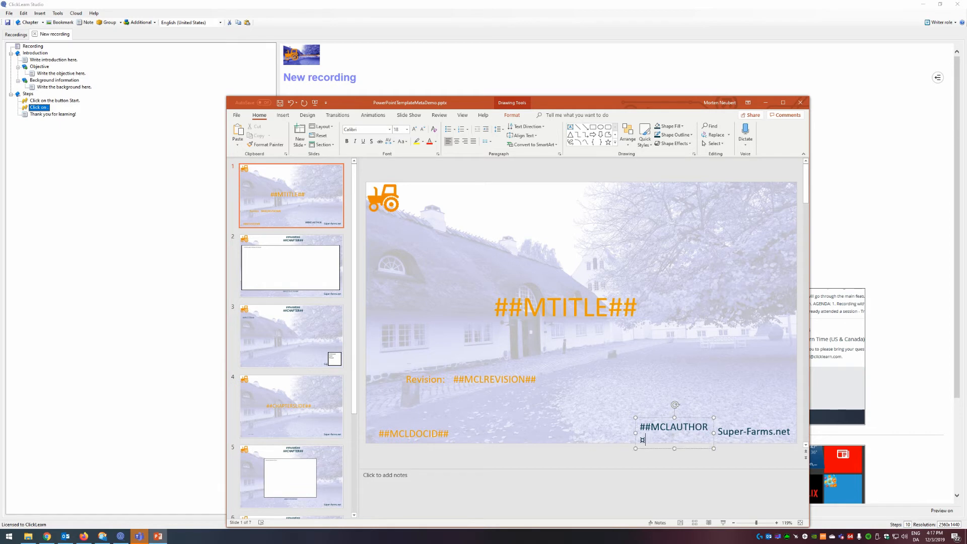
key("BackSpace")
key("BackSpace")
type("##")
left_click_drag(636, 432, 612, 432)
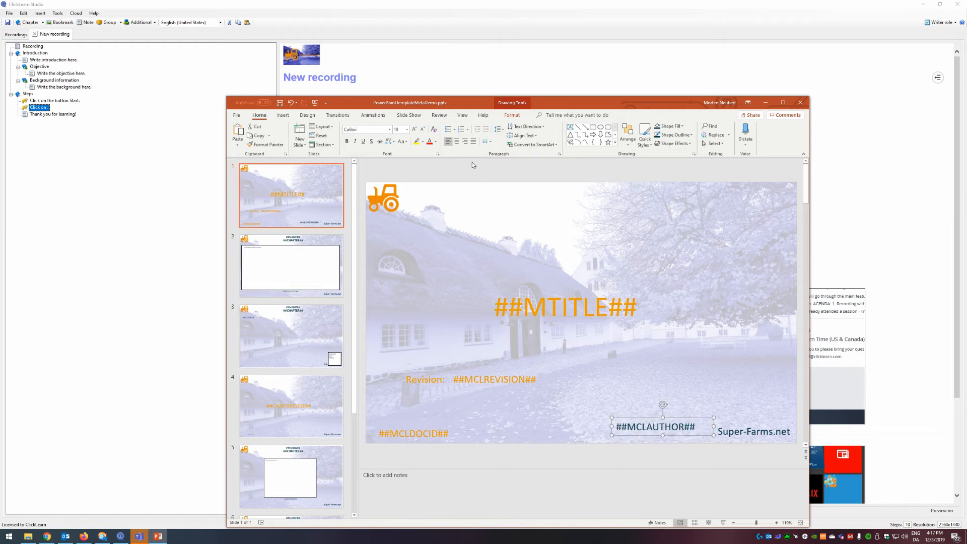
Color the ##MCLAUTHOR## text orange and move its text box above Super-Farms.net
left_click(435, 142)
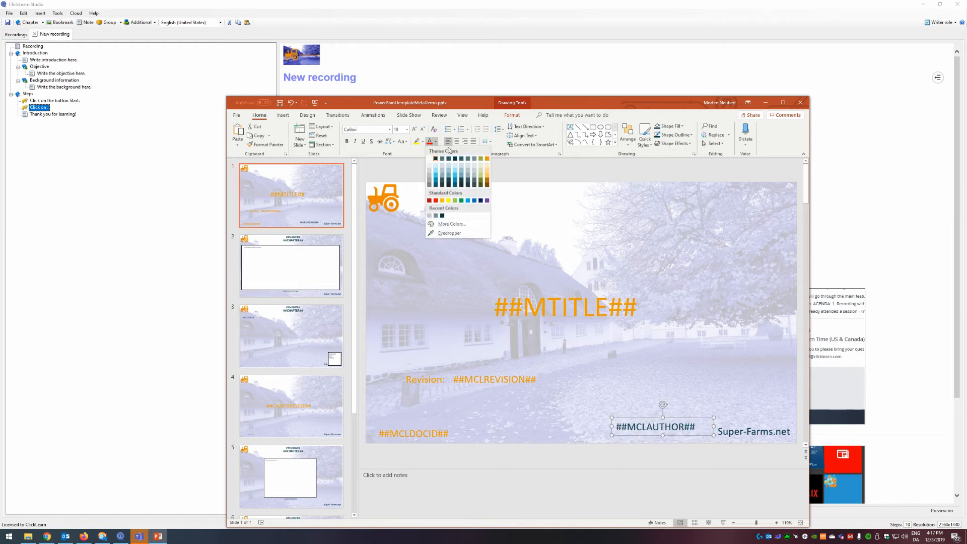
left_click(486, 159)
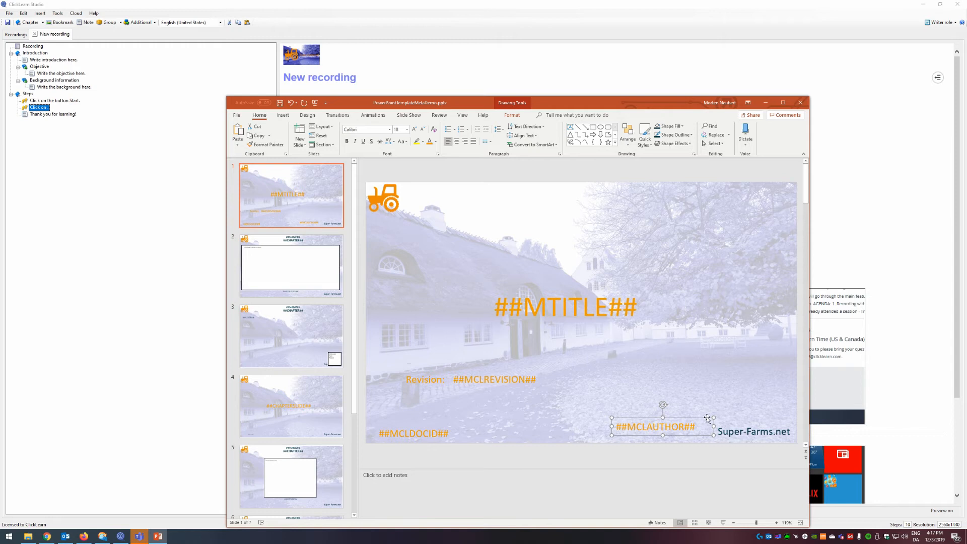
left_click_drag(698, 417, 726, 400)
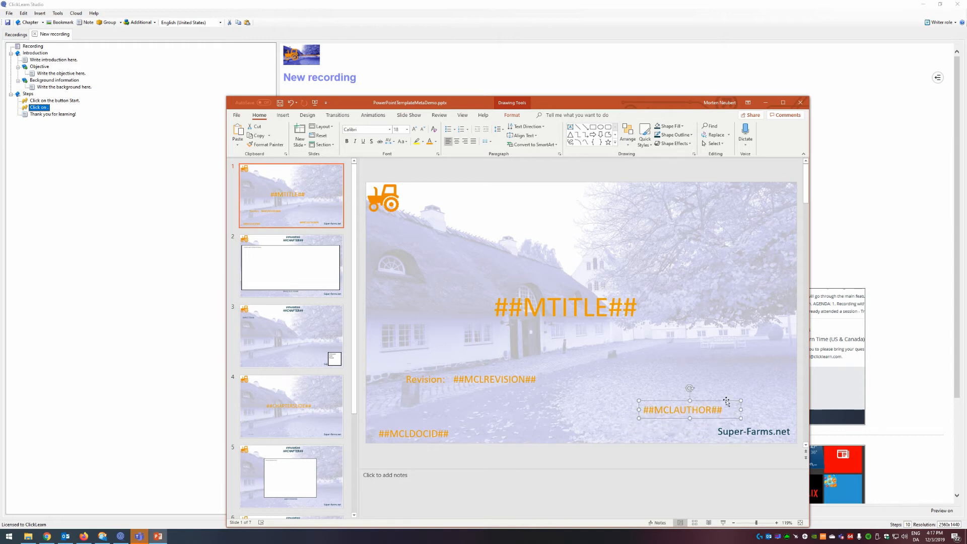
Save and close the PowerPoint template, and return to the recordings list in ClickLearn Studio
left_click(800, 102)
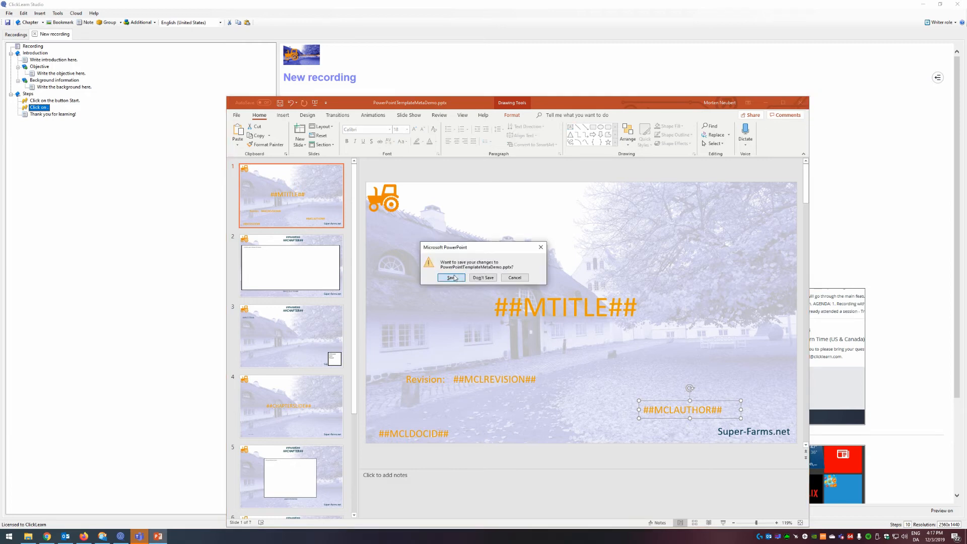
left_click(450, 277)
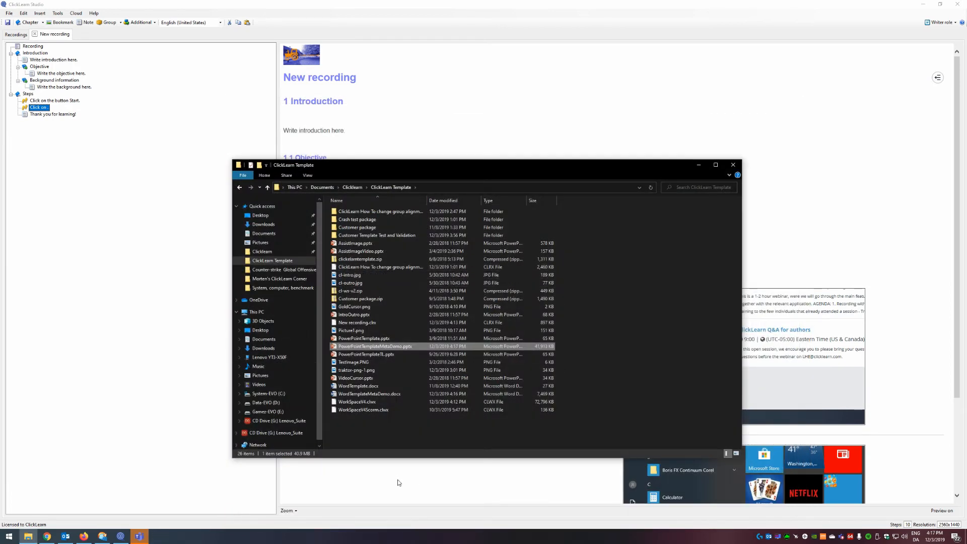
left_click(398, 482)
left_click(34, 34)
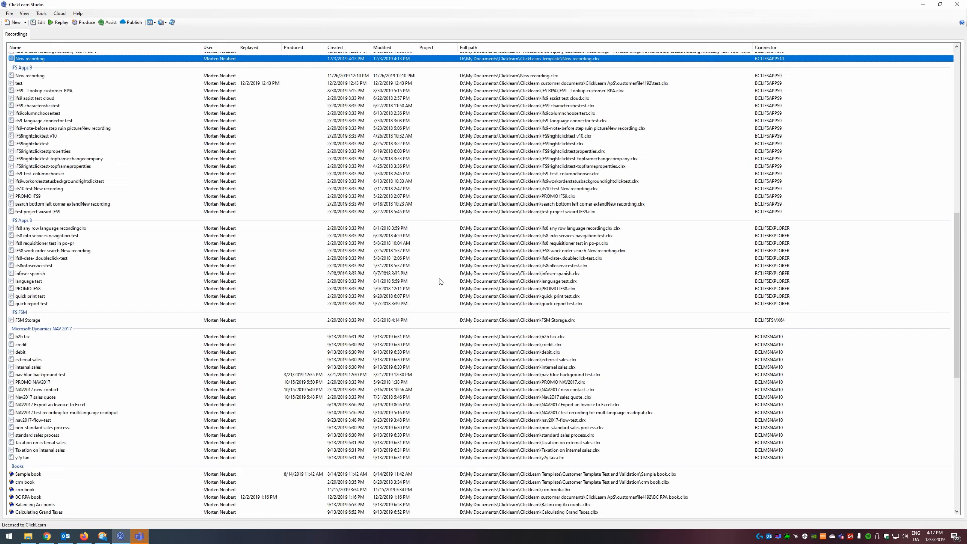
Open the WorkSpaceV4 Recording template for editing from the template preferences
left_click(41, 13)
left_click(44, 20)
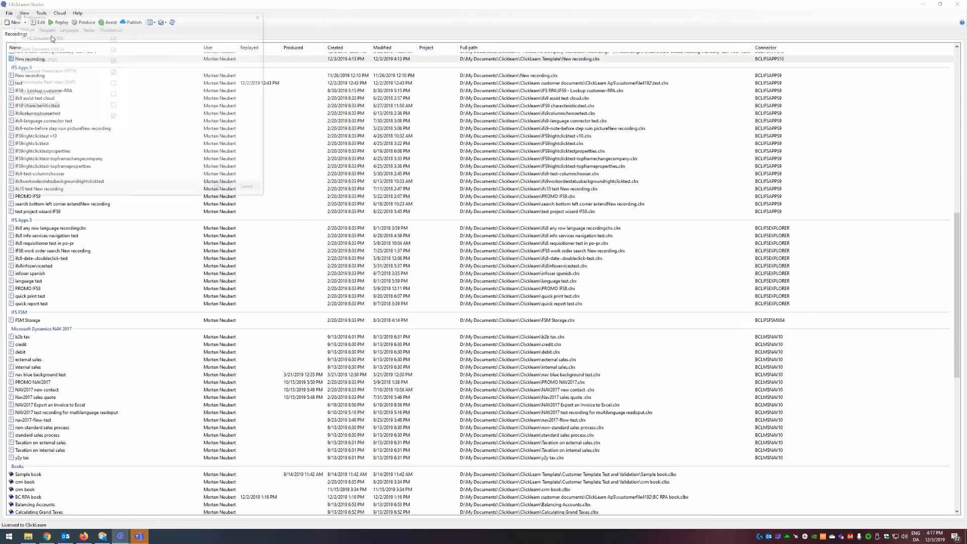
left_click(46, 30)
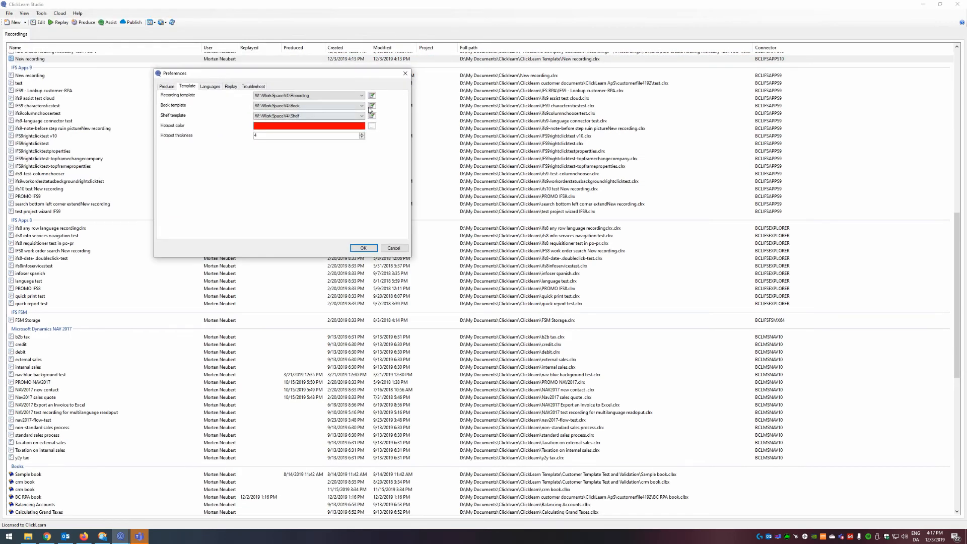
left_click(373, 95)
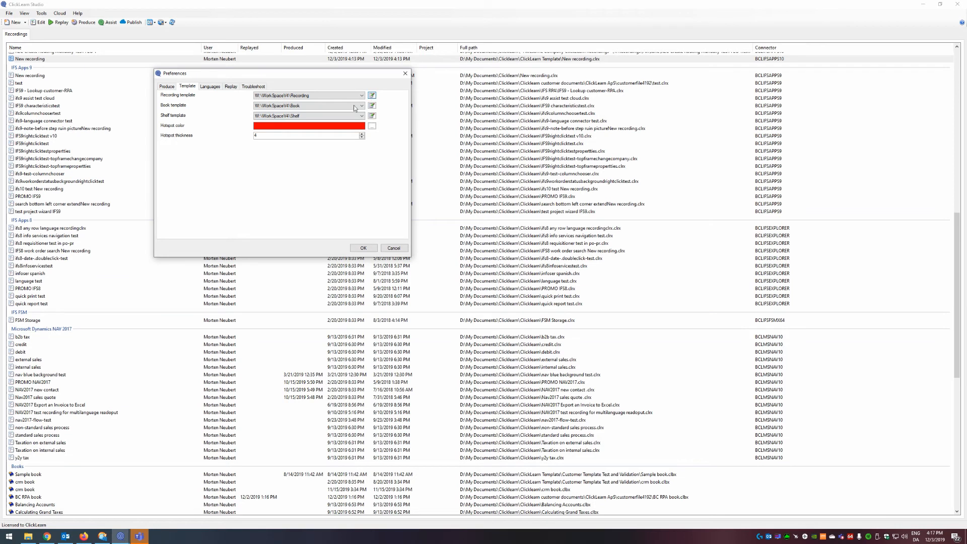
left_click(312, 126)
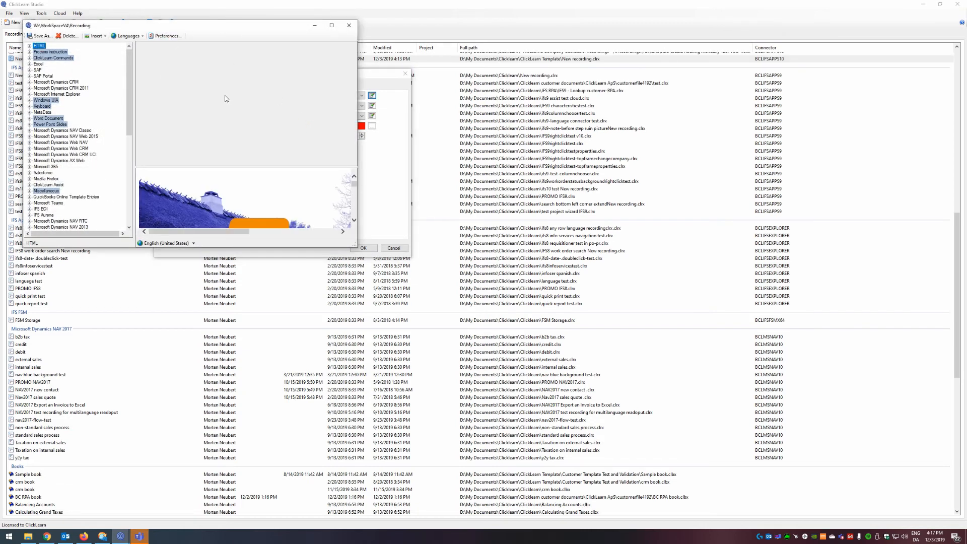
Set the recording template's Word template to WordTemplateMetaDemo.docx and its PowerPoint template to PowerPointTemplateMetaDemo.pptx
left_click(168, 35)
left_click(246, 126)
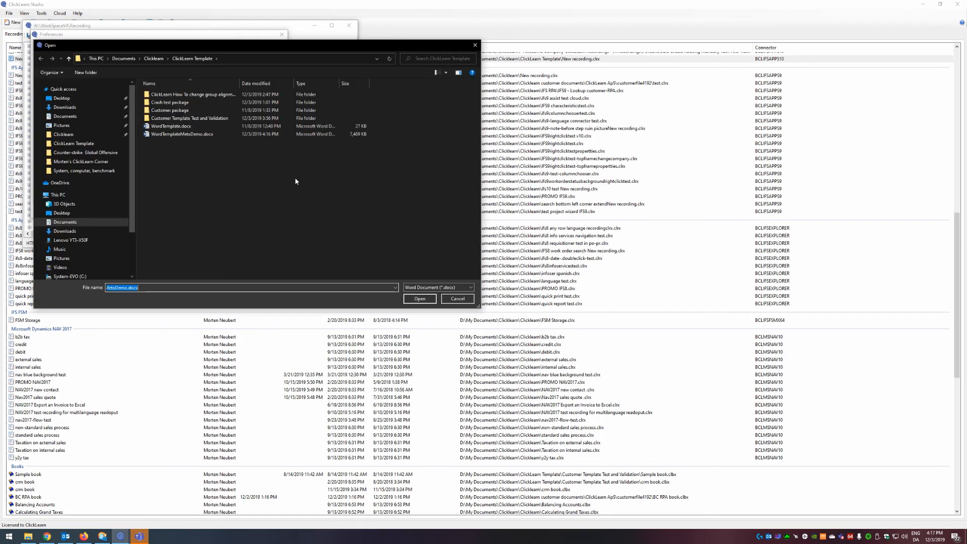
double_click(213, 135)
left_click(247, 137)
double_click(225, 156)
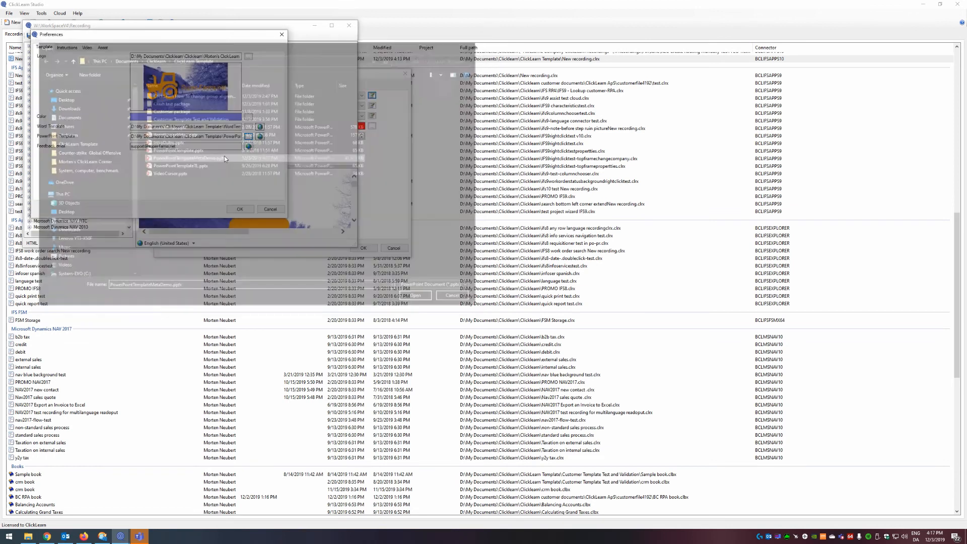
left_click(251, 211)
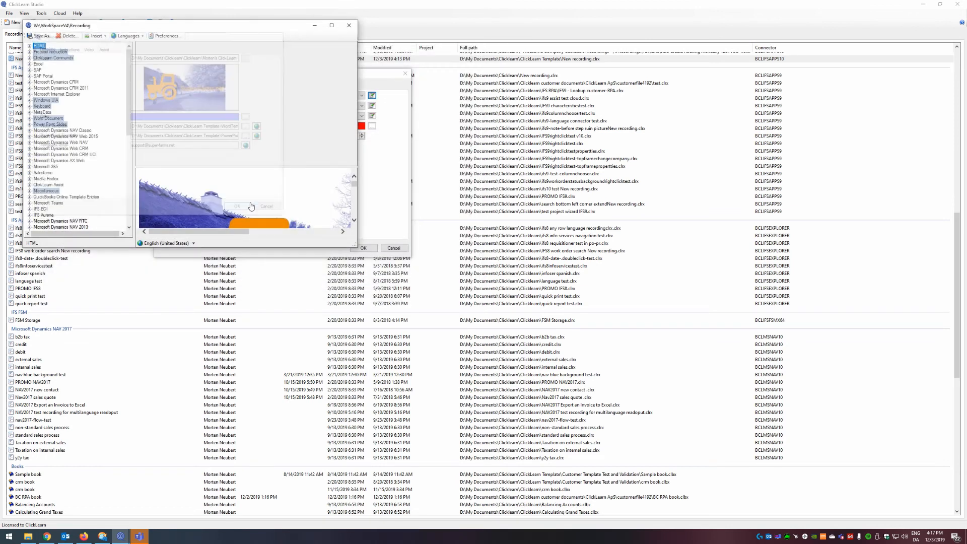
Close the template editor, saving the template in WorkSpaceV4 as Recording, and accept the preferences
left_click(350, 29)
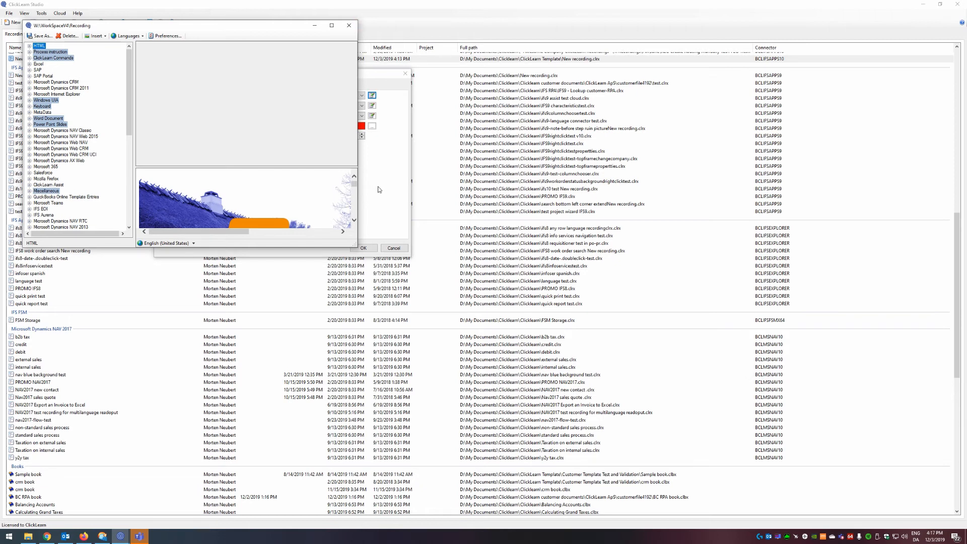
left_click(470, 292)
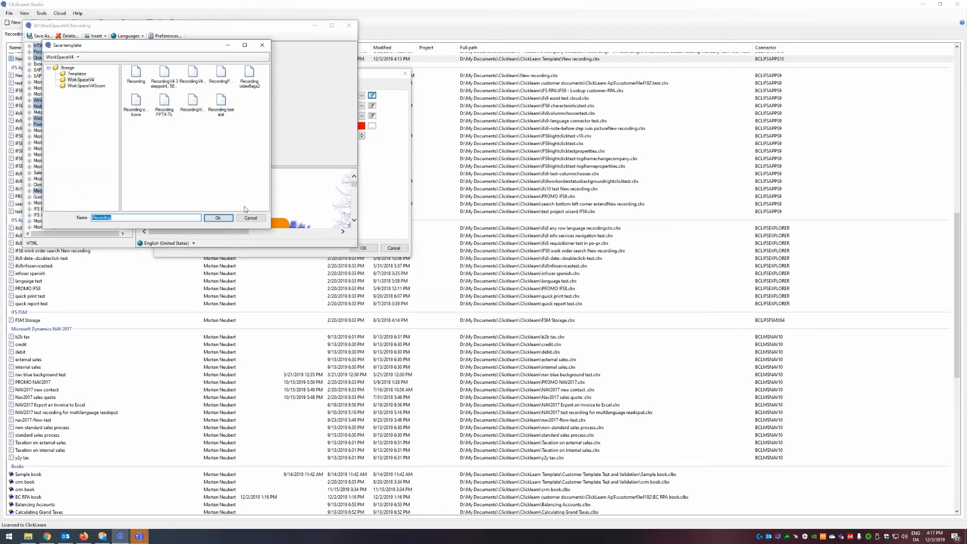
left_click(226, 218)
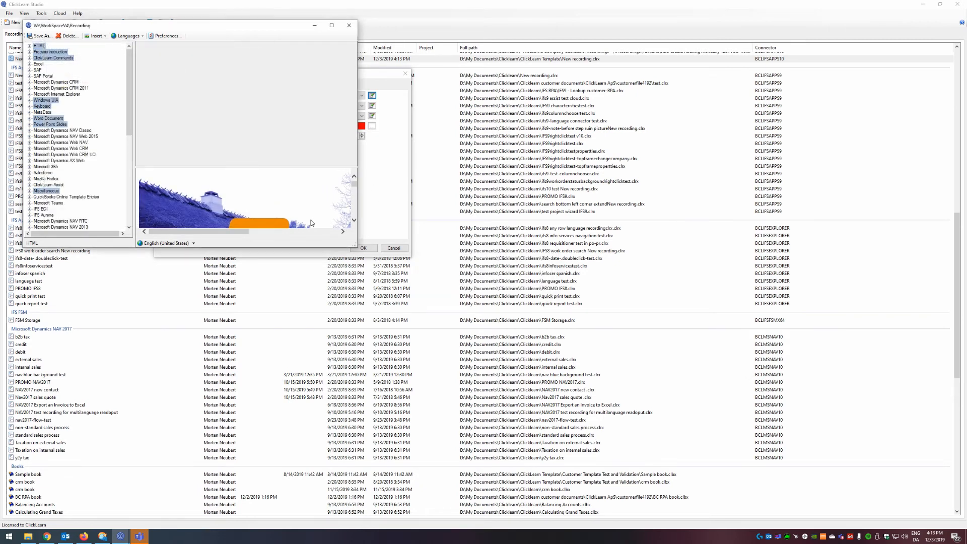
left_click(363, 248)
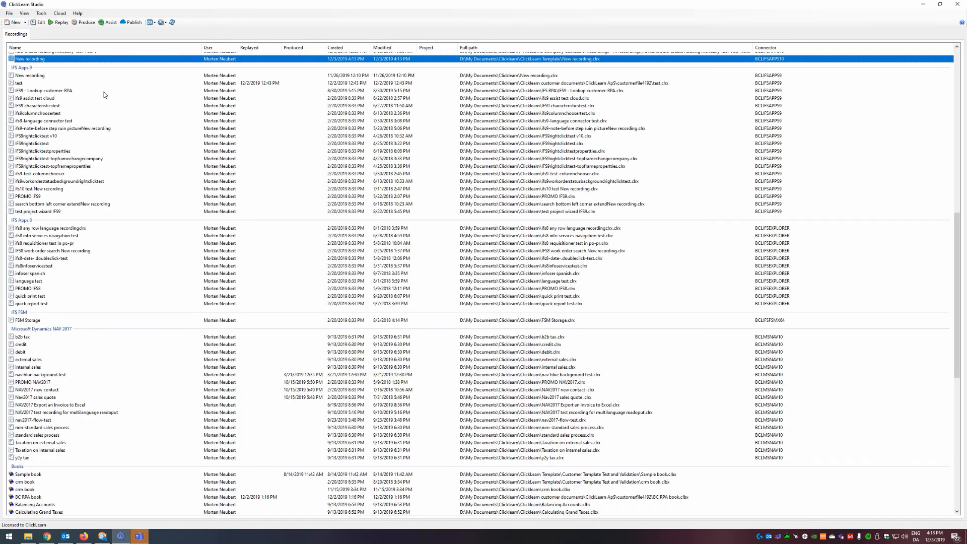
Open the recording "How to change production file formats" for editing
scroll(107, 160, "up", 14)
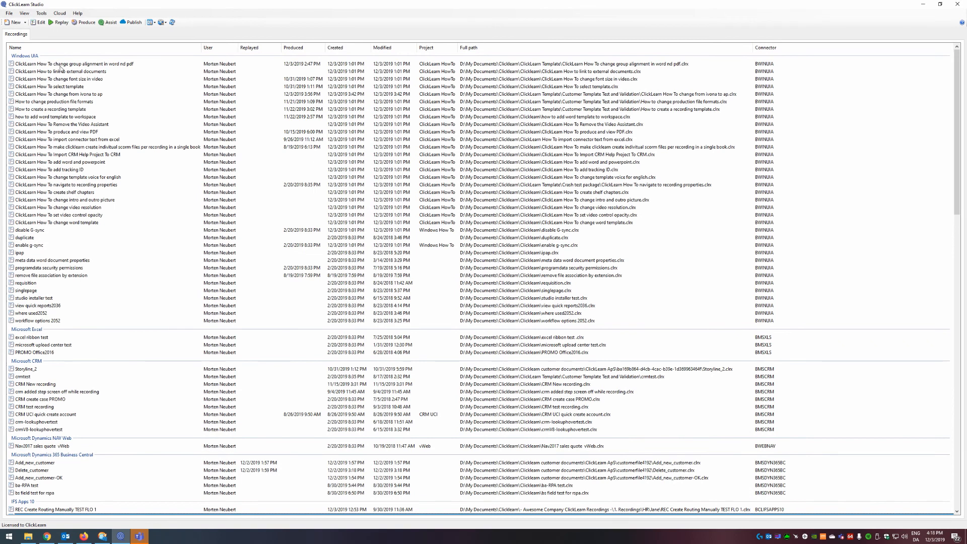
left_click(78, 103)
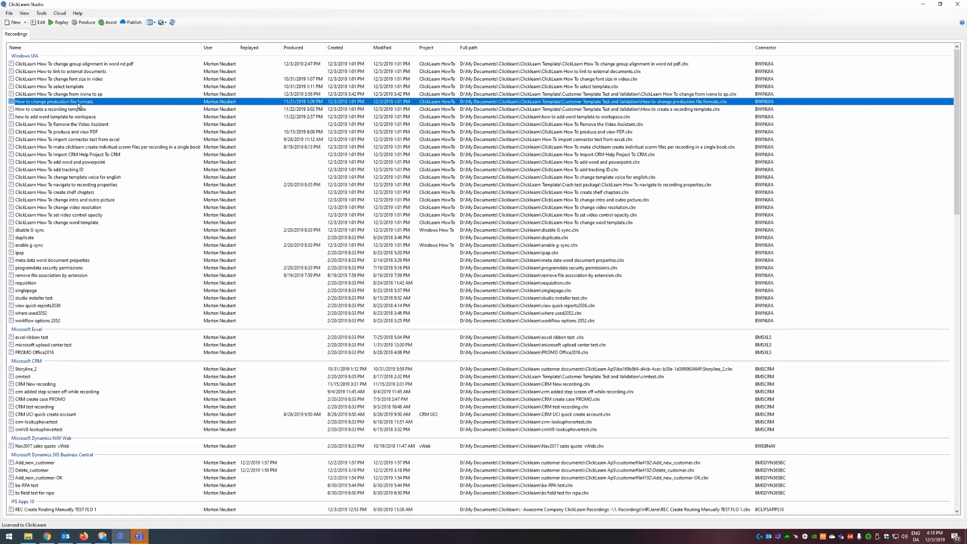
double_click(86, 104)
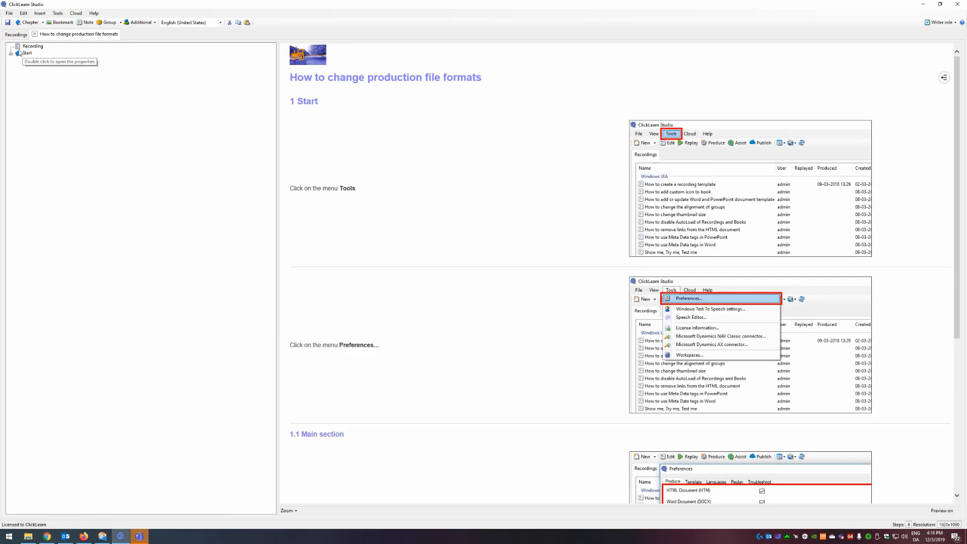
Set the title "how to change production file formats" in the recording's properties, check its document metadata, and close the recording with changes saved
left_click(58, 14)
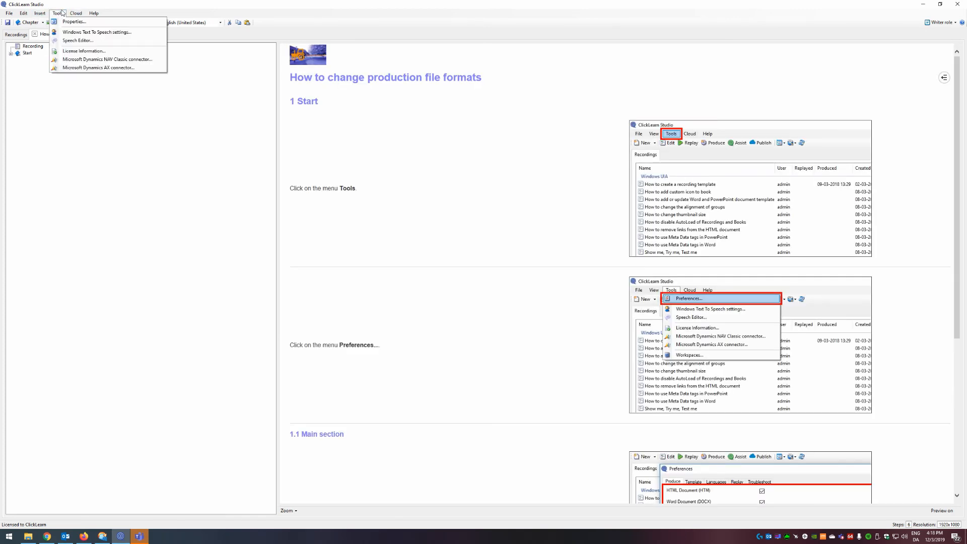
left_click(73, 22)
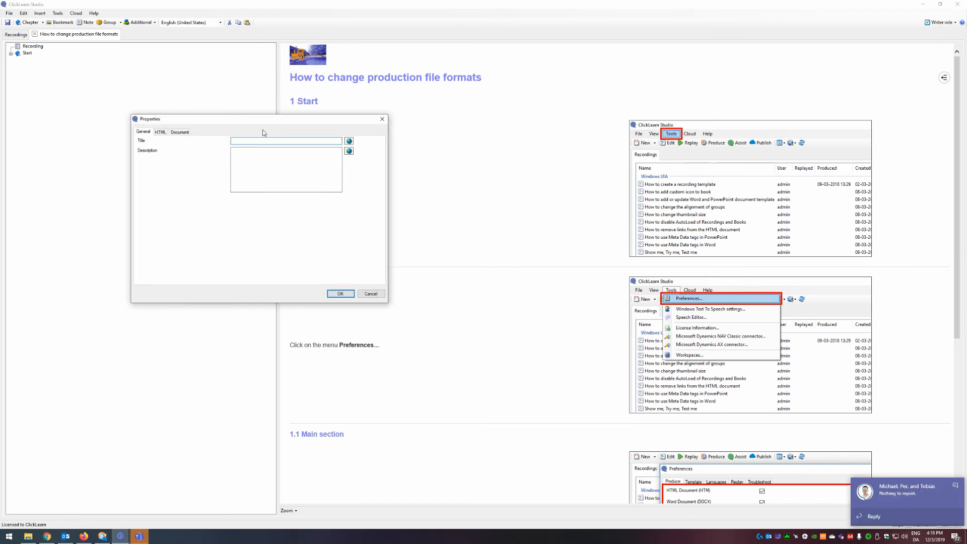
type("how to change production file formats")
left_click(188, 134)
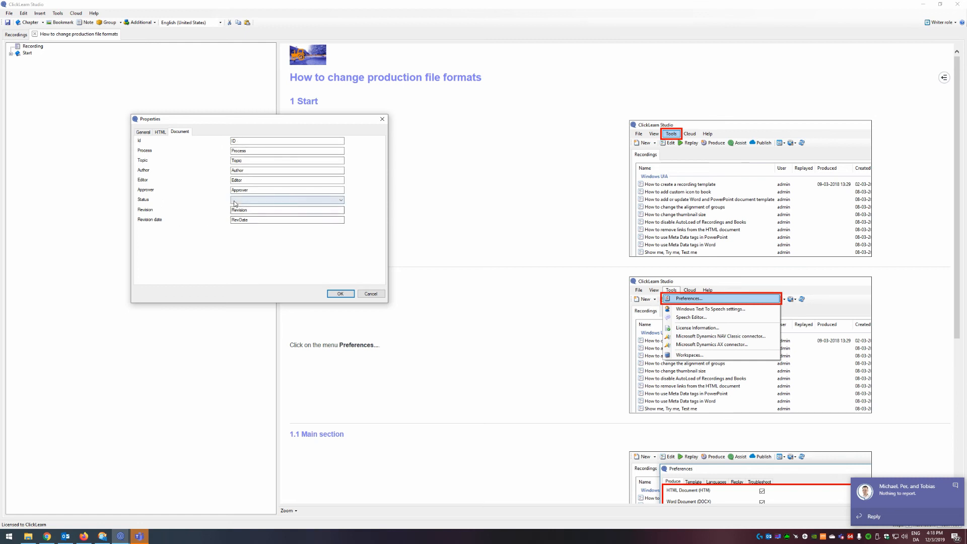
double_click(247, 211)
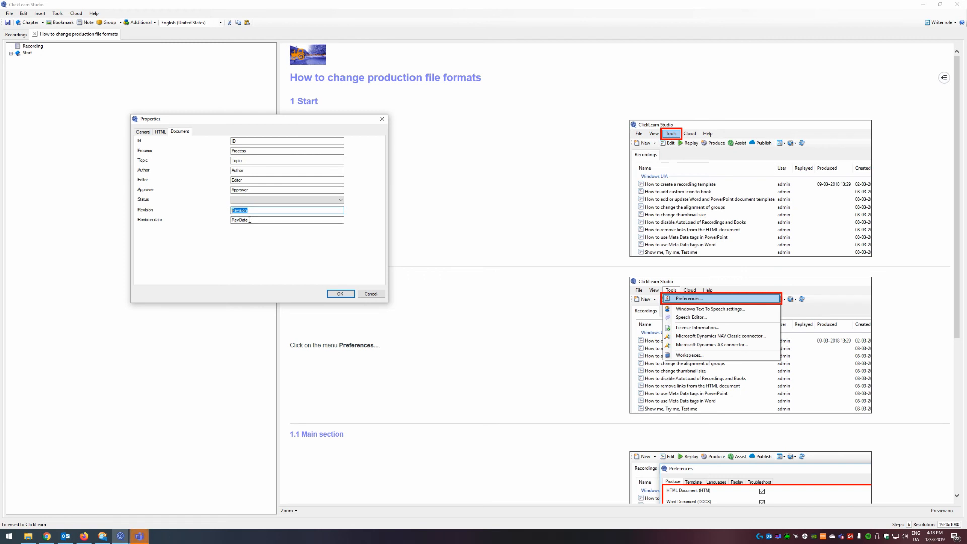
left_click(341, 294)
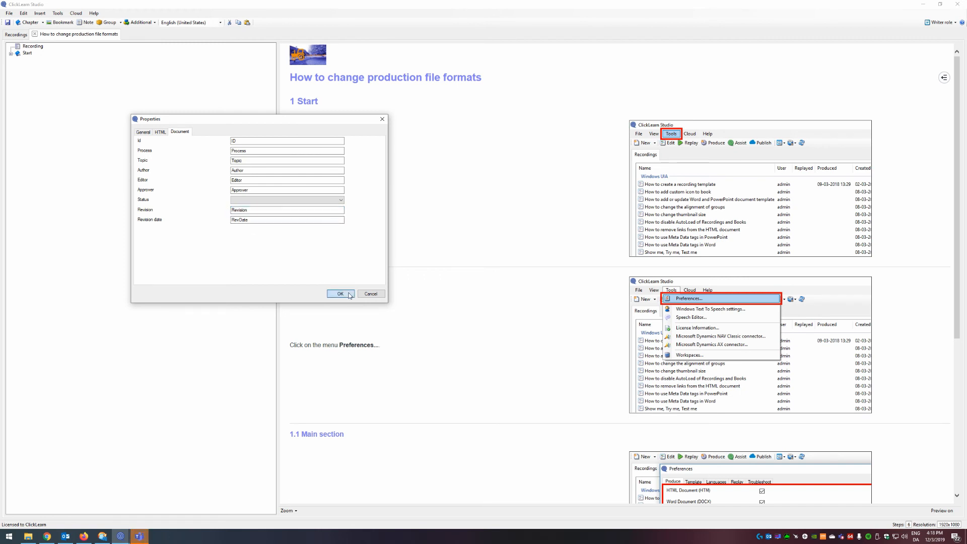
left_click(35, 35)
left_click(479, 294)
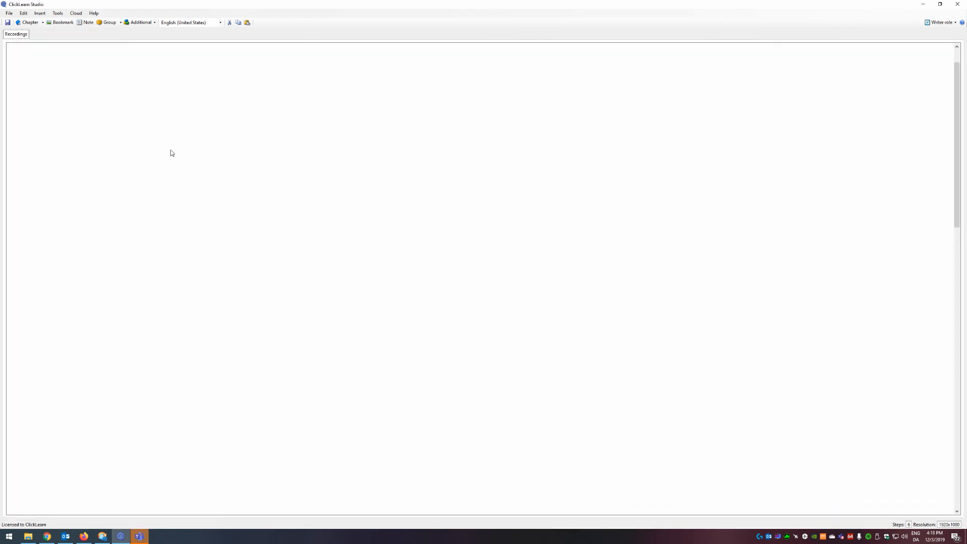
Produce the recording "How to change production file formats" in English (United States)
left_click(88, 25)
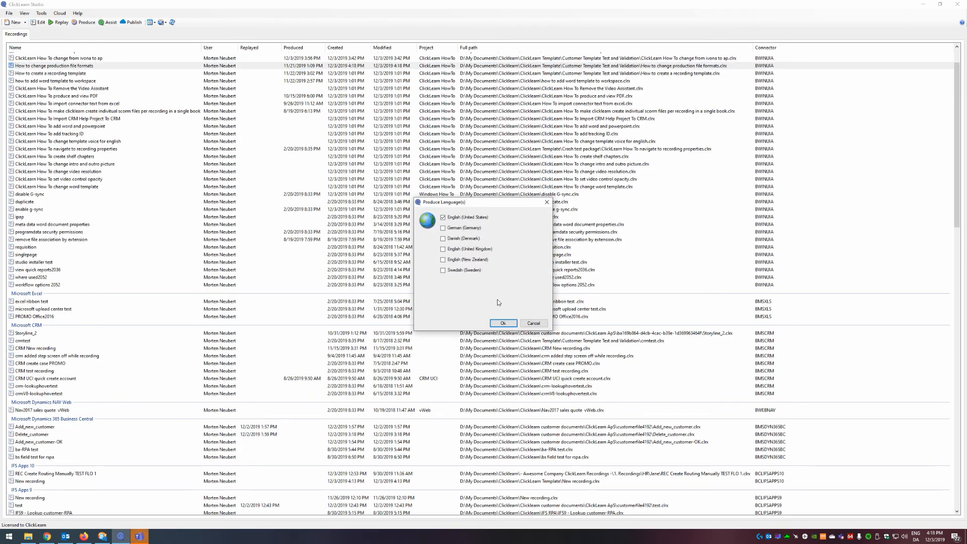
left_click(494, 322)
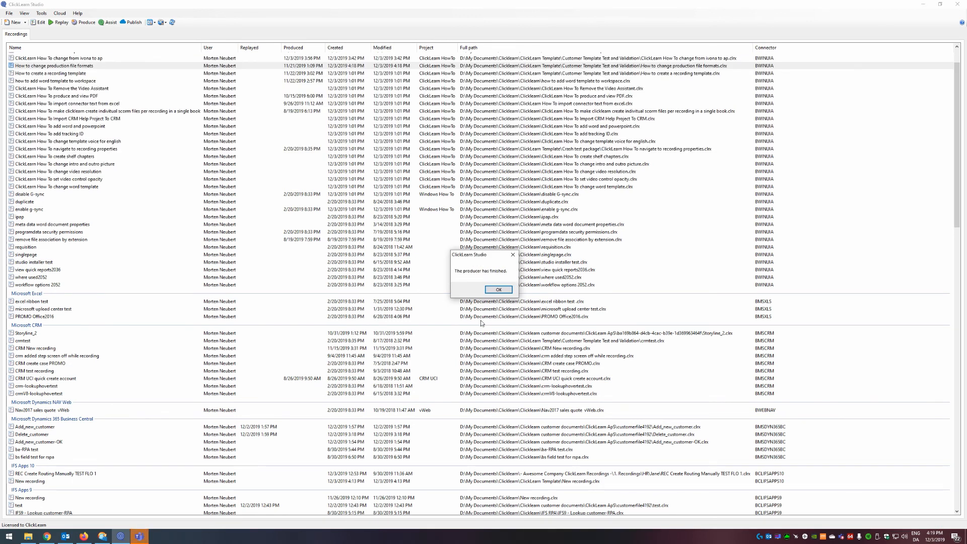
left_click(499, 290)
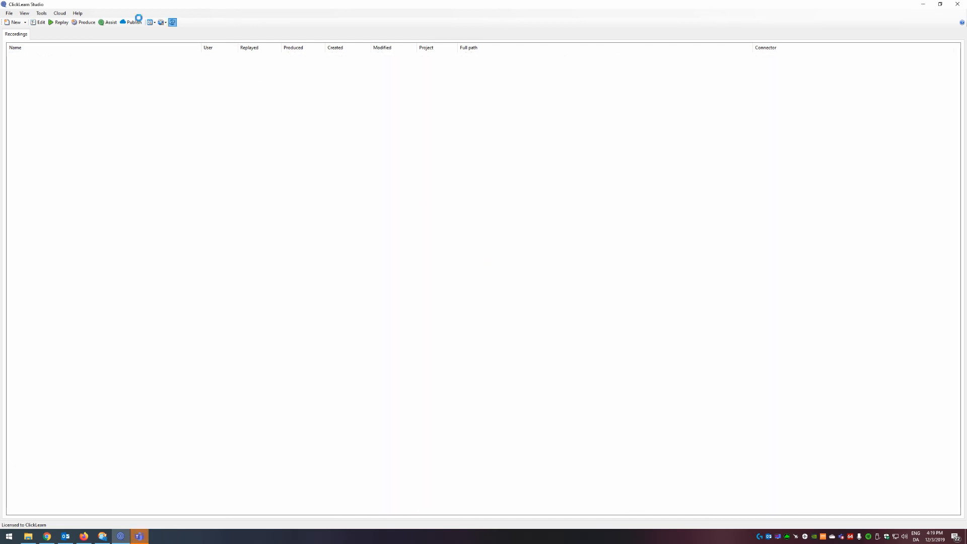
View the produced HTML document in the browser and clear the downloads bar to check the ID, author and revision metadata
left_click(25, 14)
left_click(40, 21)
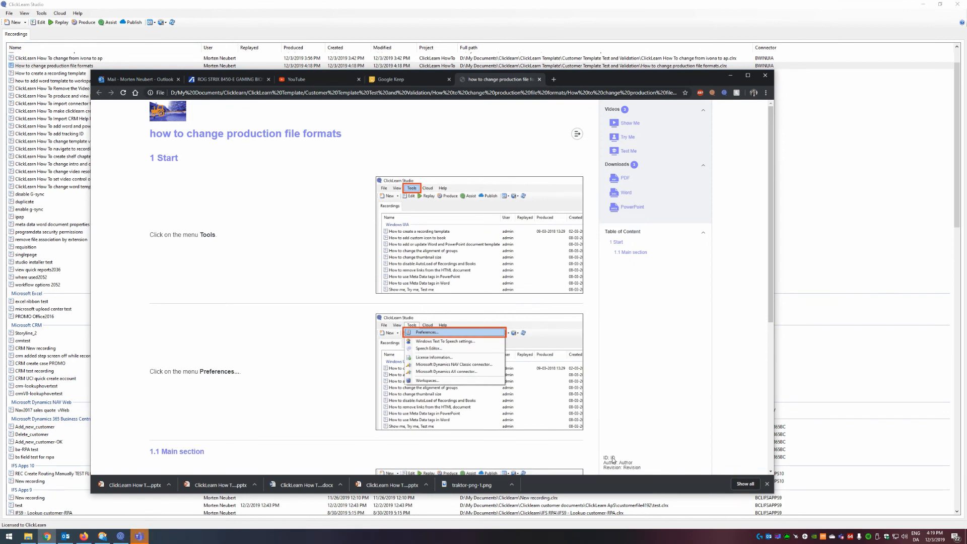
left_click(767, 485)
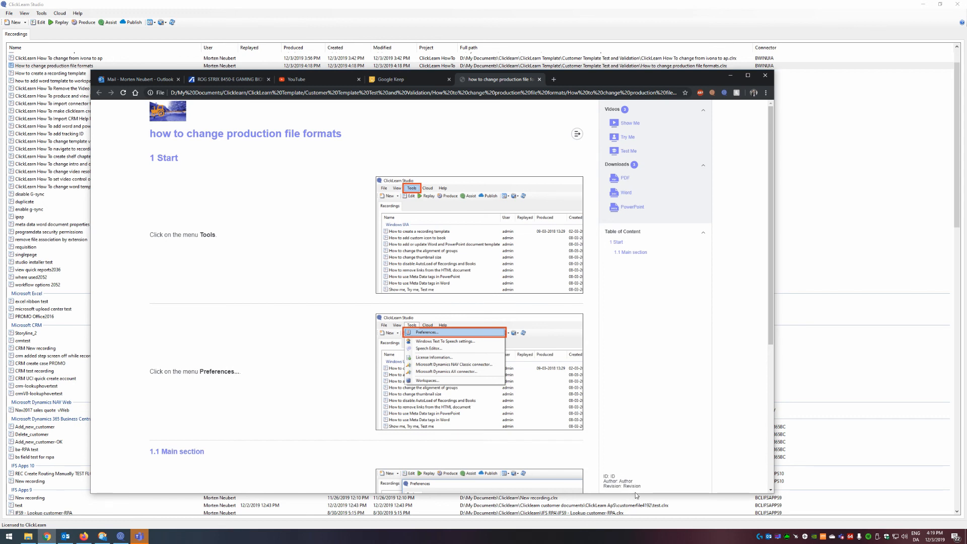
Open the produced PDF, check the document ID, author, topic, process and revision metadata, and close it
left_click(624, 179)
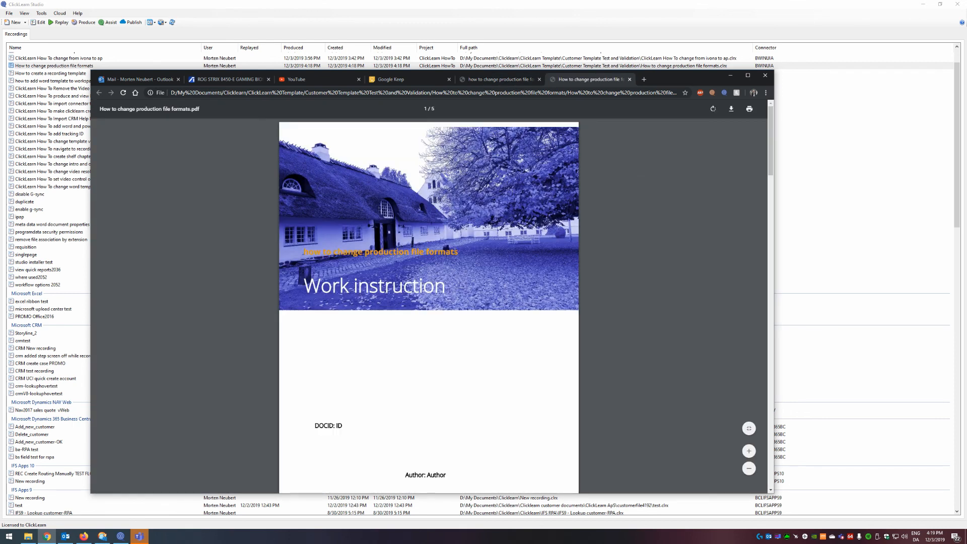
scroll(445, 326, "down", 2)
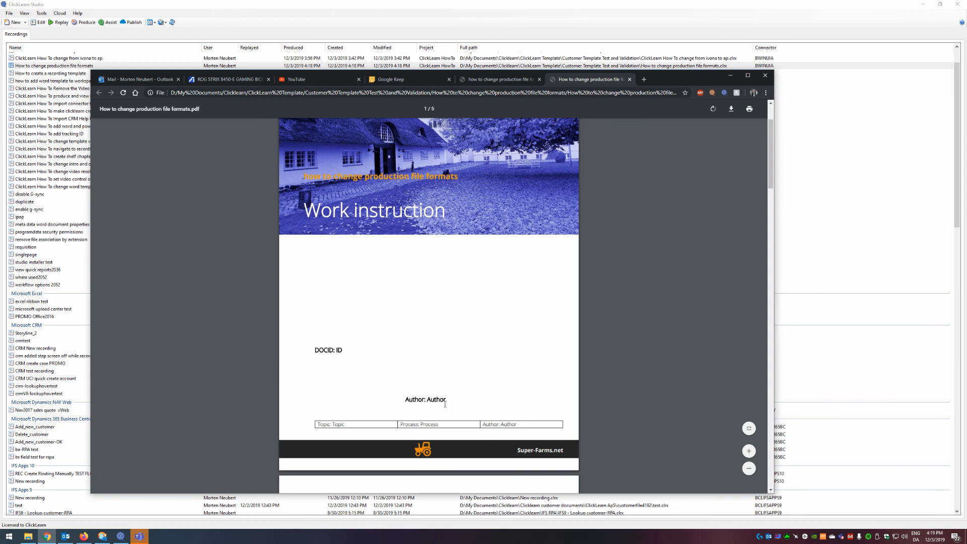
scroll(462, 425, "down", 1)
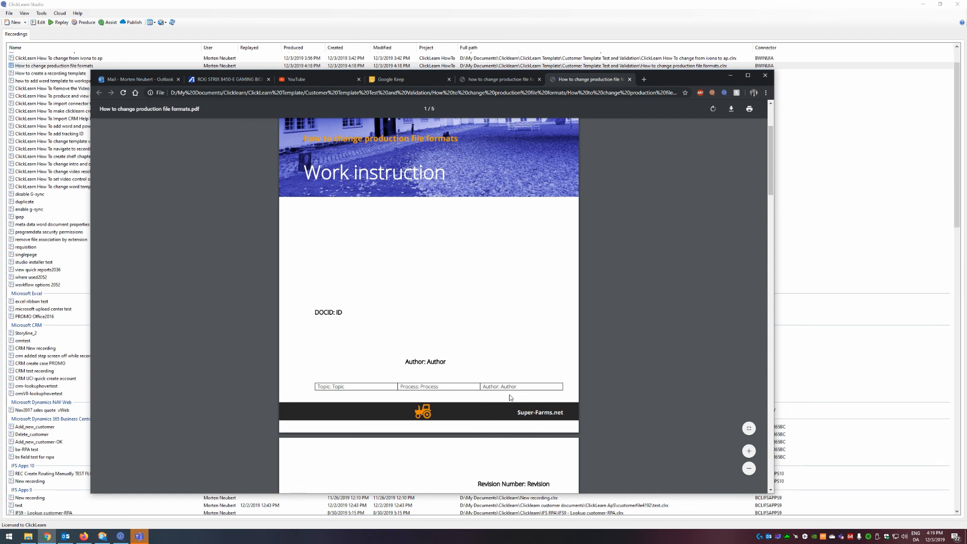
scroll(442, 361, "up", 3)
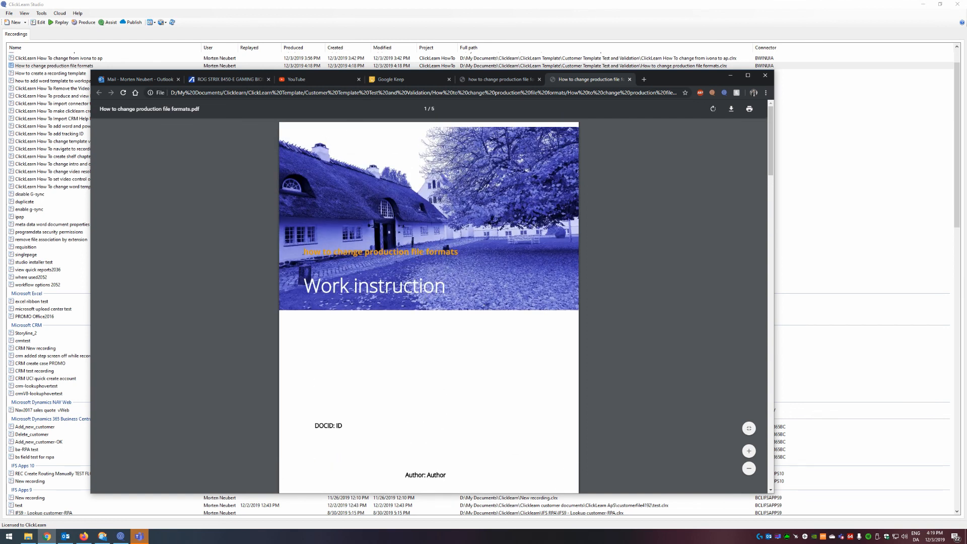
left_click(629, 80)
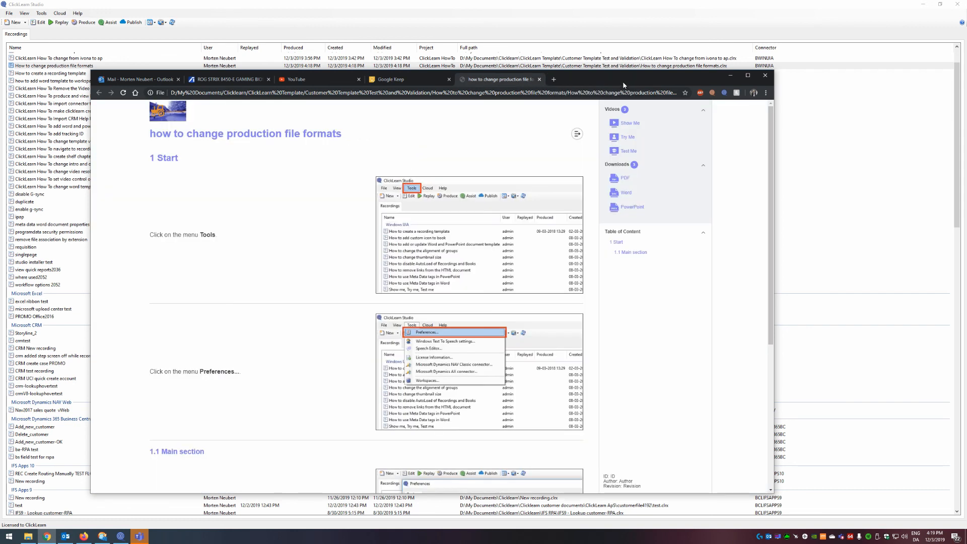
Open the produced PowerPoint presentation and select the title text box on its first slide
left_click(632, 207)
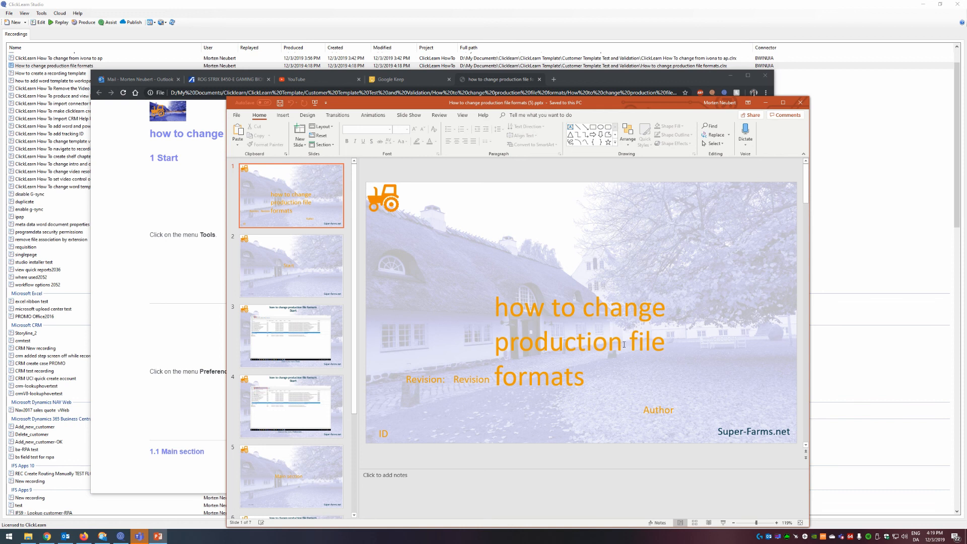
left_click(501, 320)
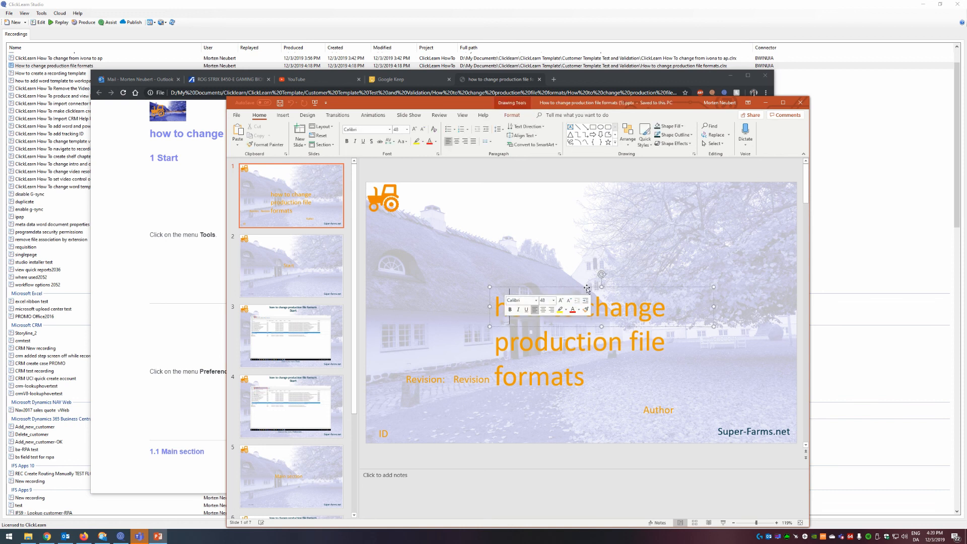